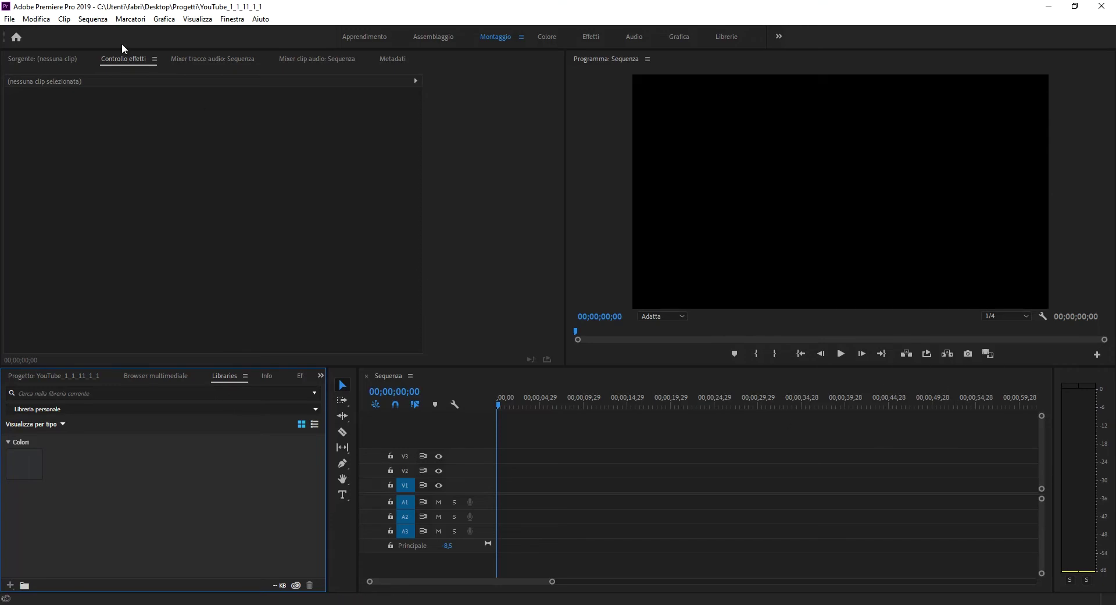
Step: Cancel a new project attempt, then close the current project to return to the Home screen
click(10, 18)
mouse_move(30, 35)
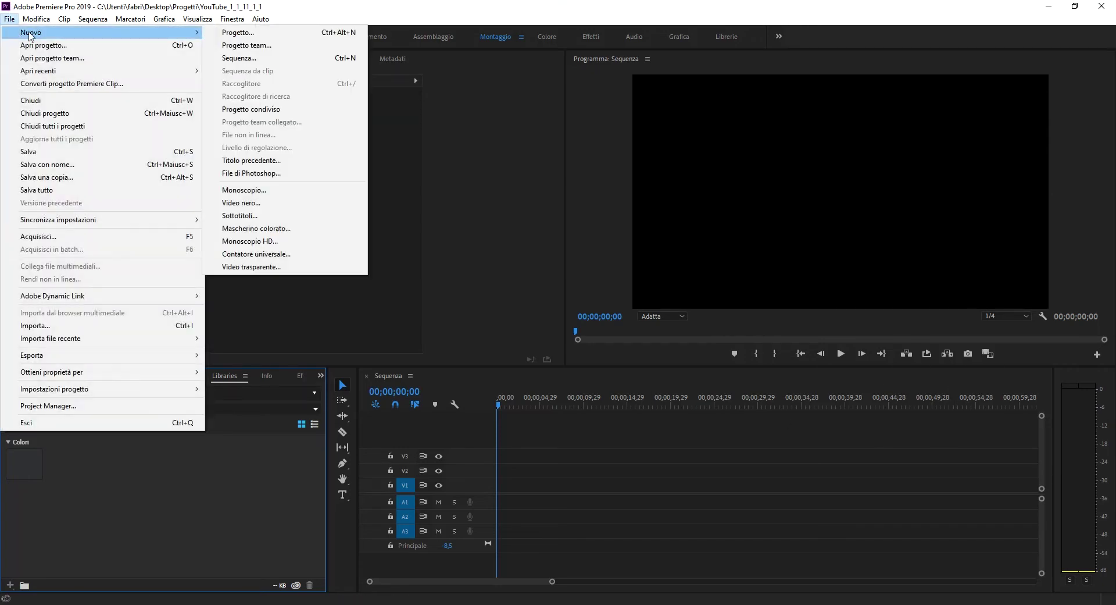
click(291, 32)
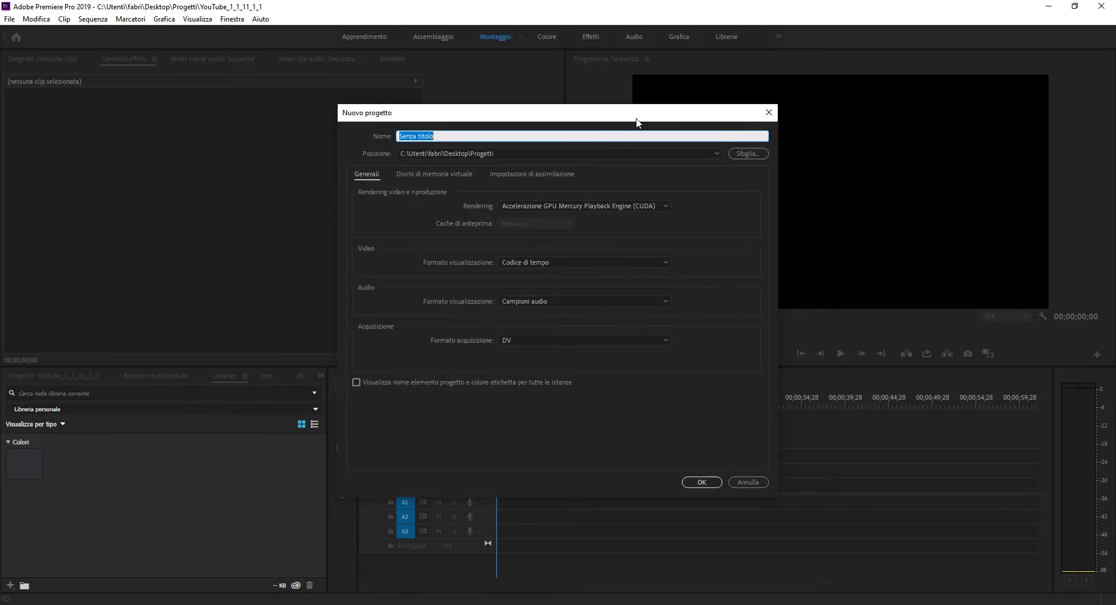
drag(626, 120, 561, 181)
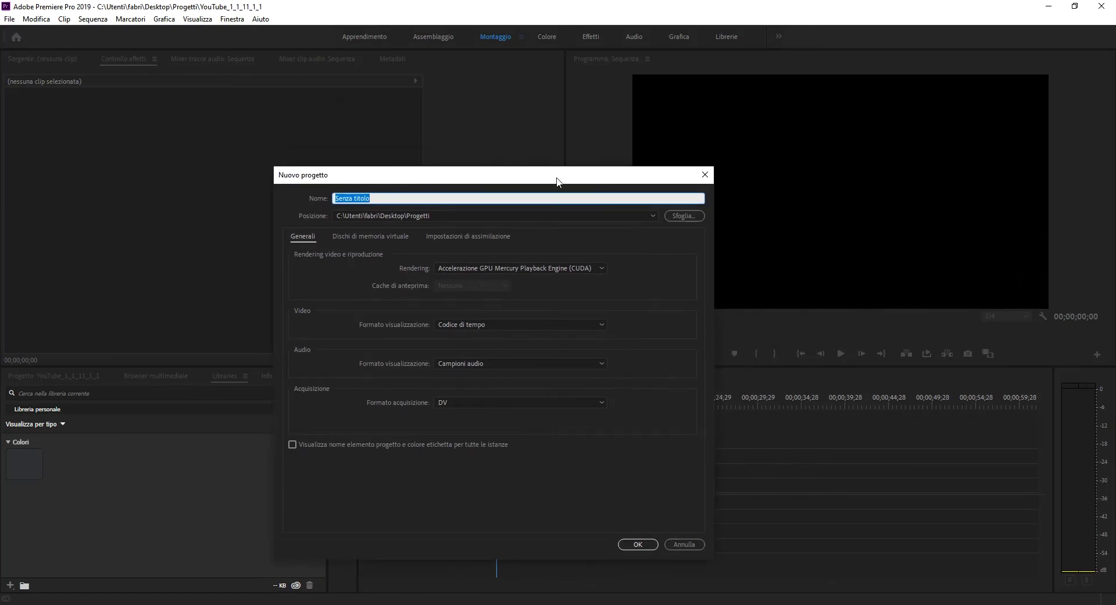
click(690, 543)
key(ctrl+shift+w)
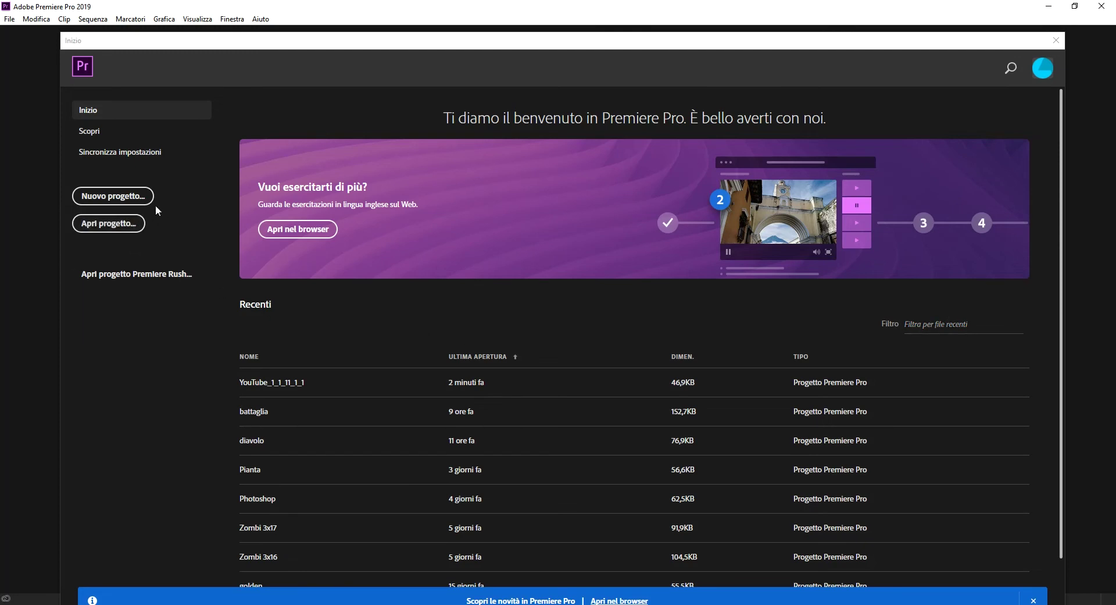
Step: Create a project named Tutorial using CUDA GPU-accelerated rendering
click(135, 196)
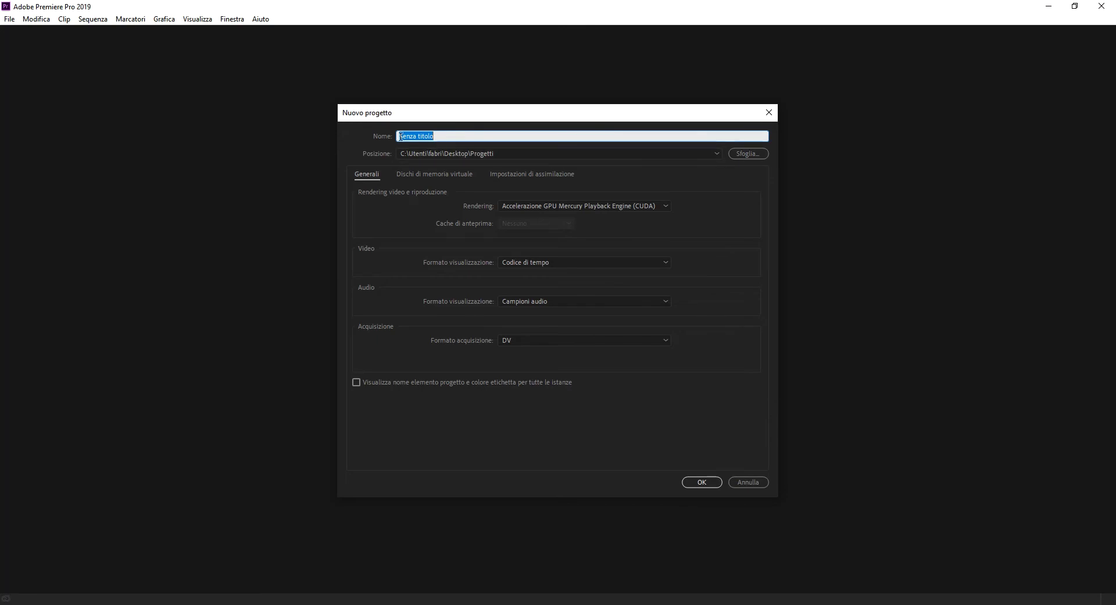
text(Tutorial)
click(629, 204)
click(612, 218)
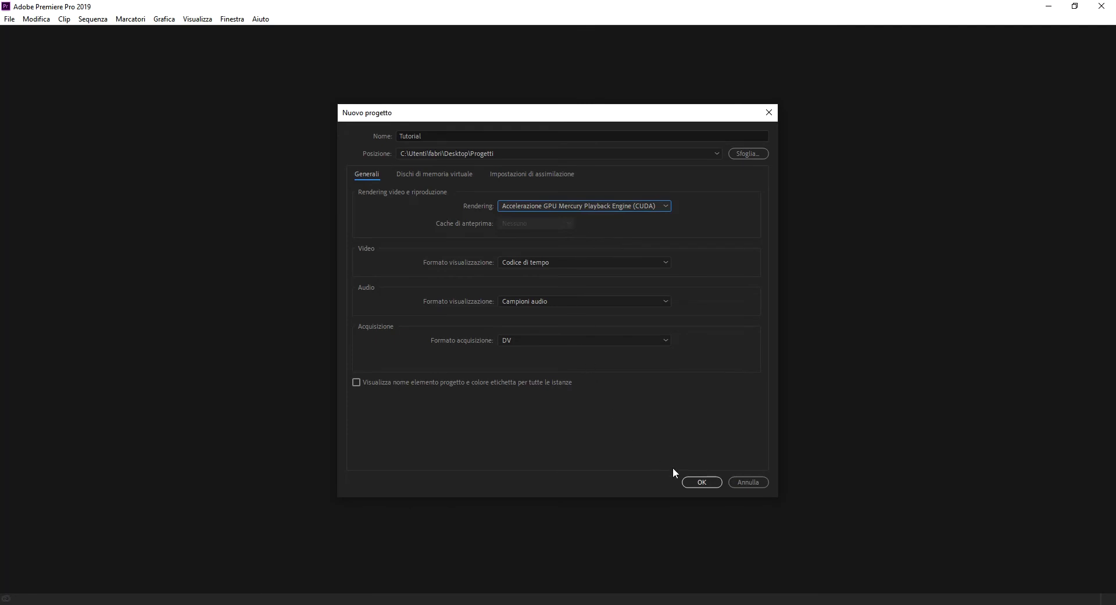
click(706, 484)
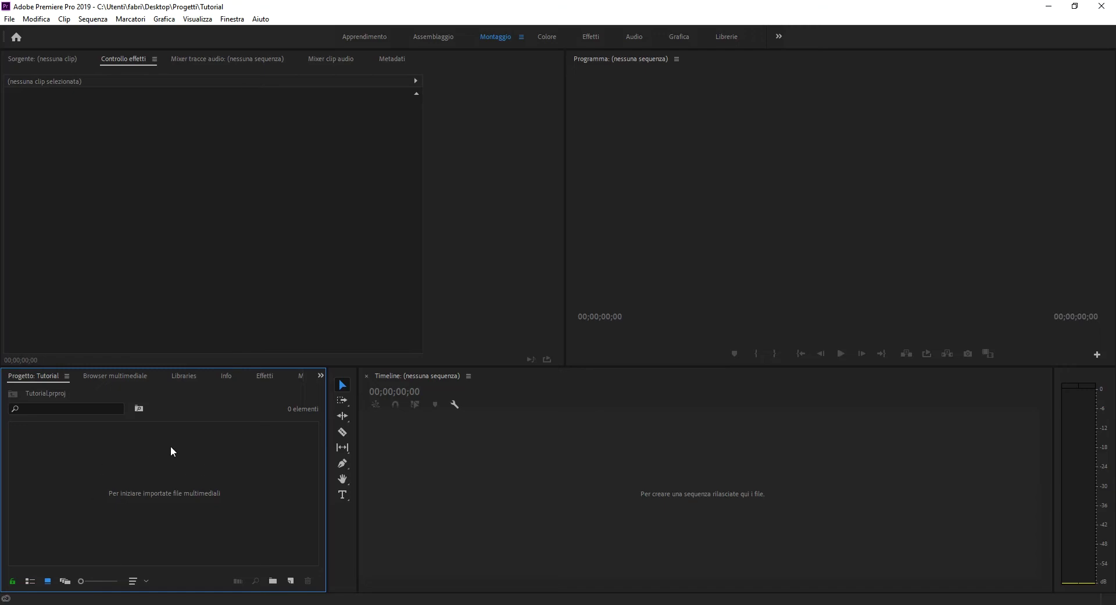
Step: Open the New Sequence dialog from the Project panel's Nuovo elemento menu
right_click(189, 462)
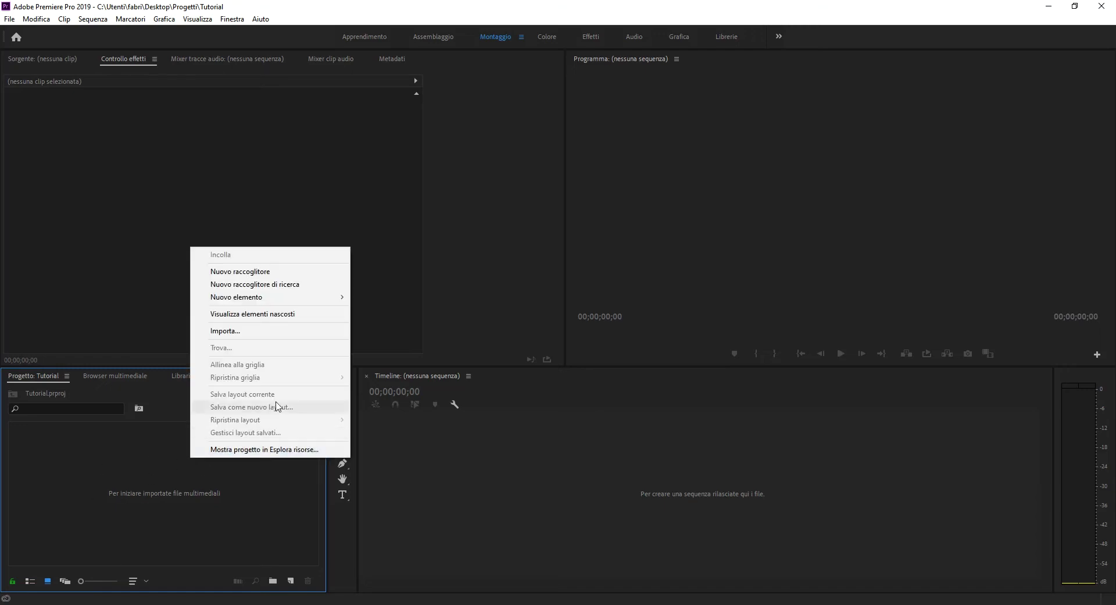
mouse_move(289, 297)
click(379, 300)
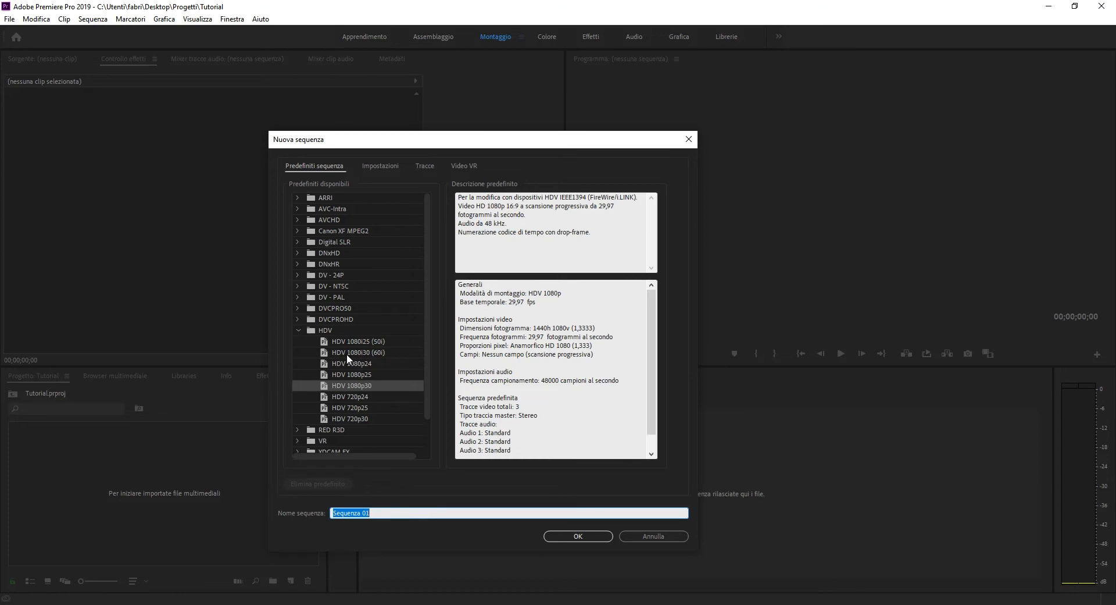
scroll(356, 270, down, 2)
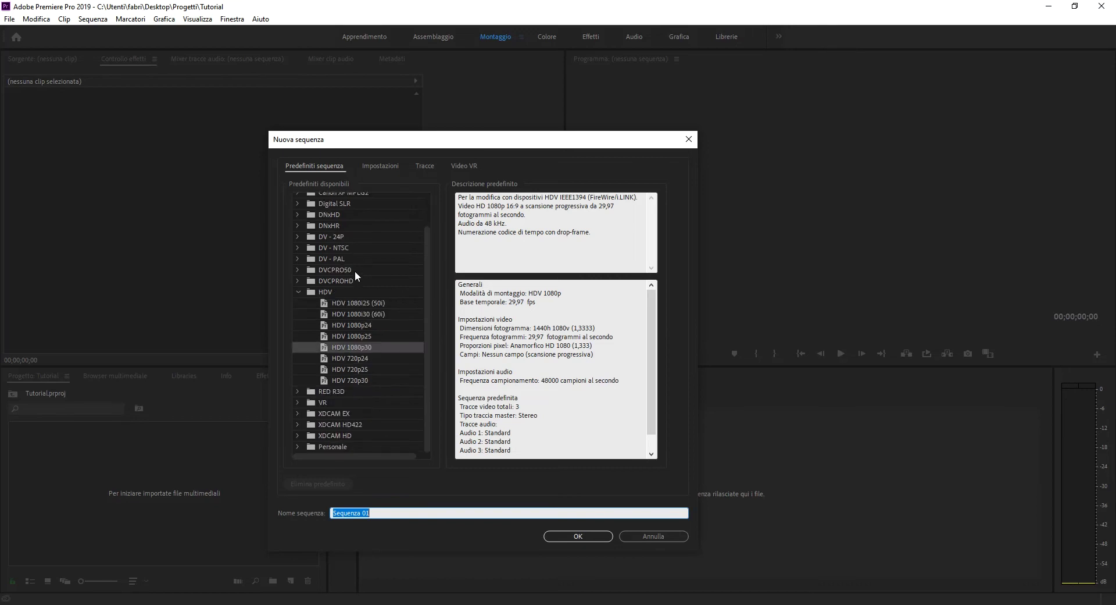
scroll(341, 271, up, 2)
scroll(340, 314, down, 2)
Step: Compare the HDV 1080p24 and 1080p25 presets, then create a sequence from HDV 1080p30
click(367, 337)
click(354, 328)
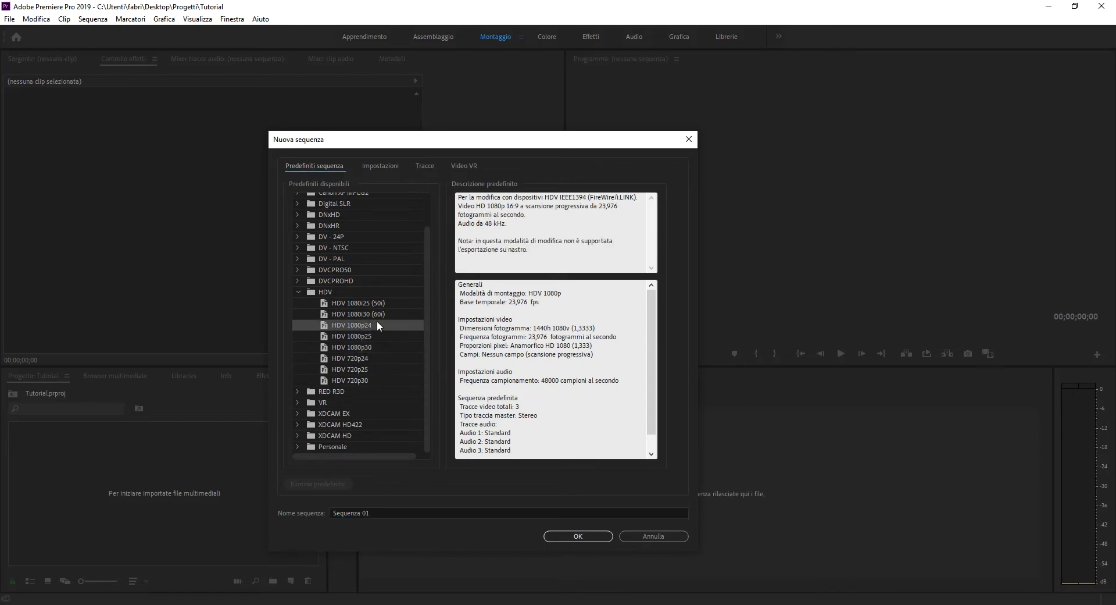
click(375, 336)
click(372, 348)
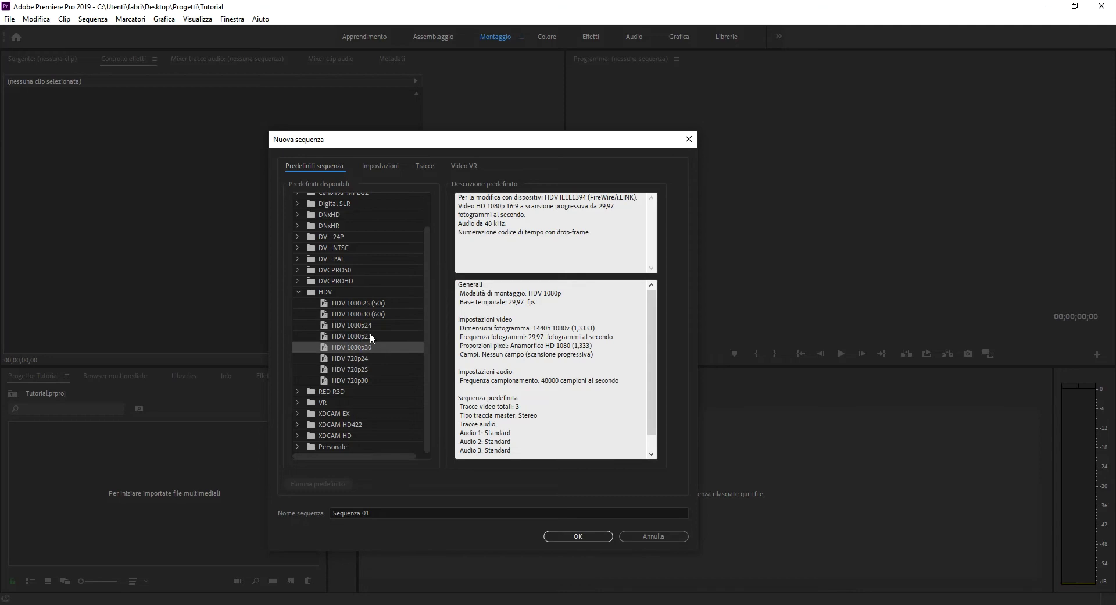
click(371, 335)
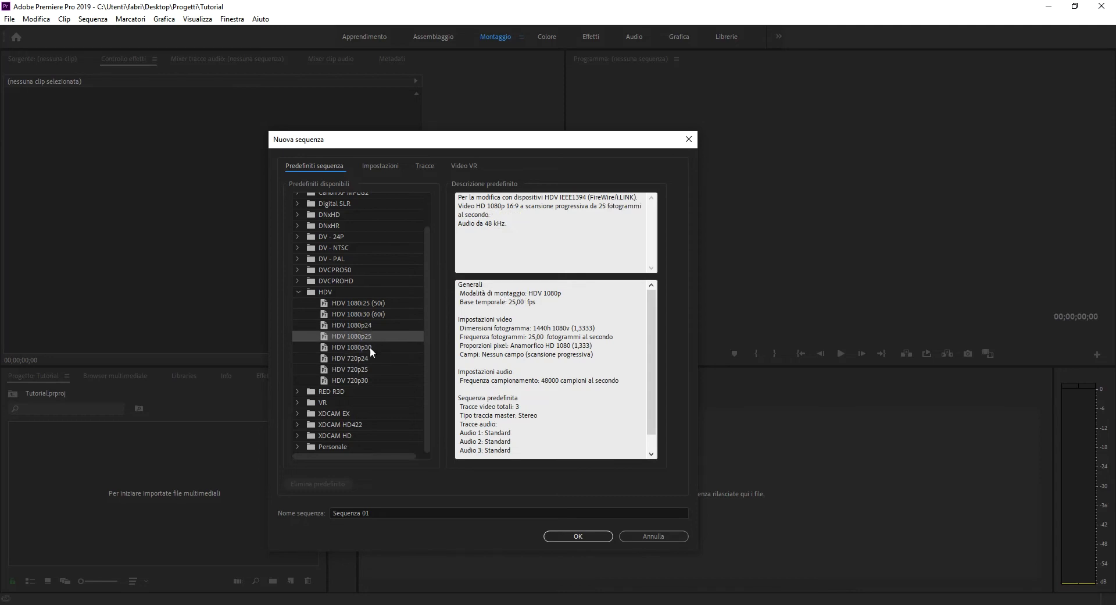
double_click(371, 346)
key(ctrl+n)
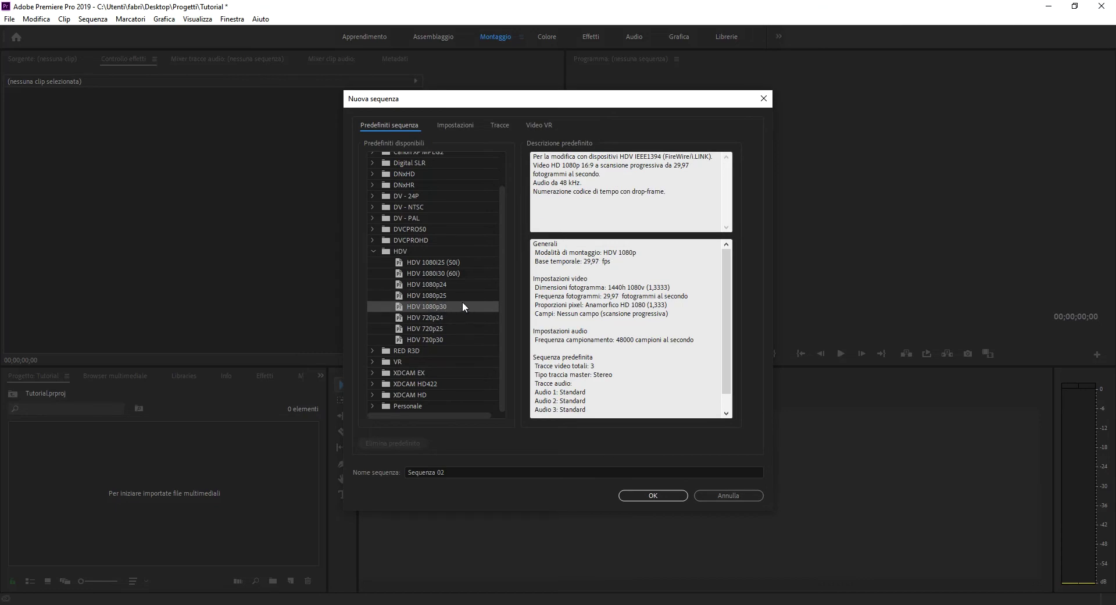
Step: In the sequence Settings, switch the editing mode to Personale
click(454, 128)
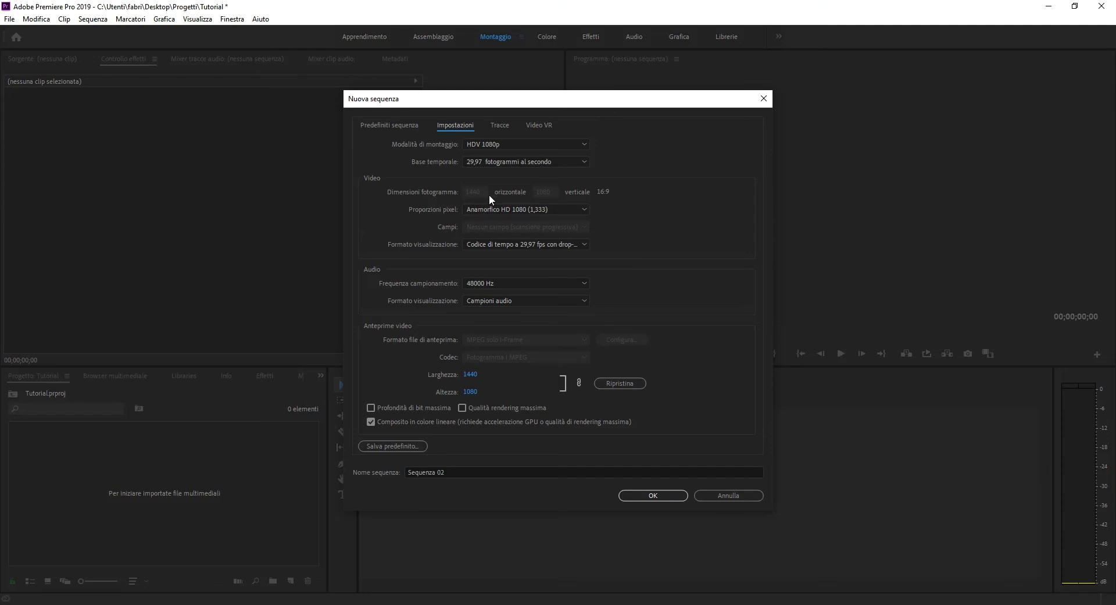
click(561, 141)
click(562, 142)
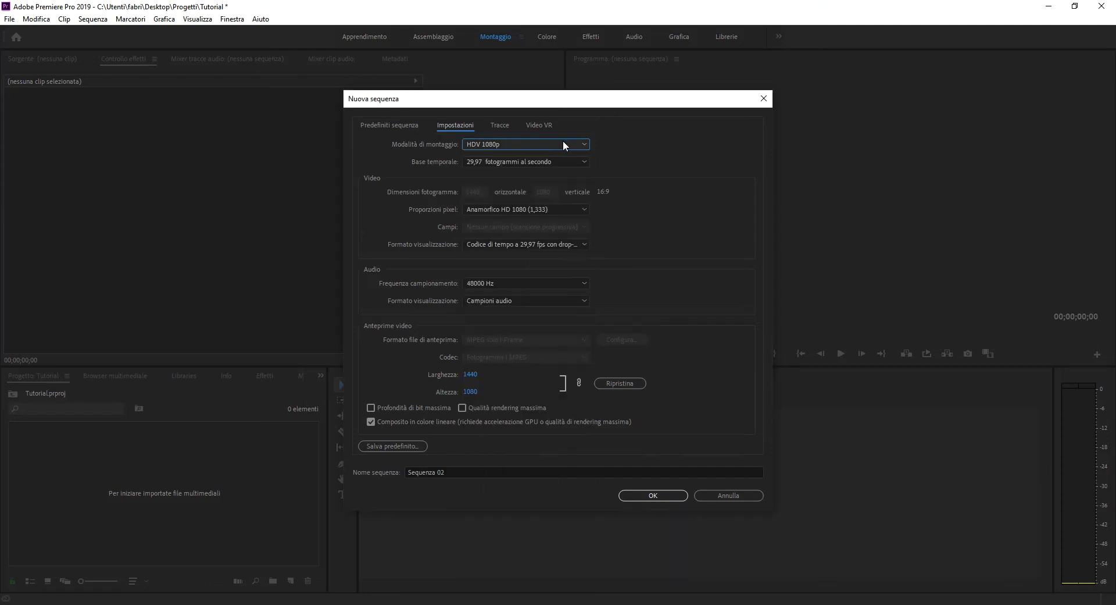
click(563, 142)
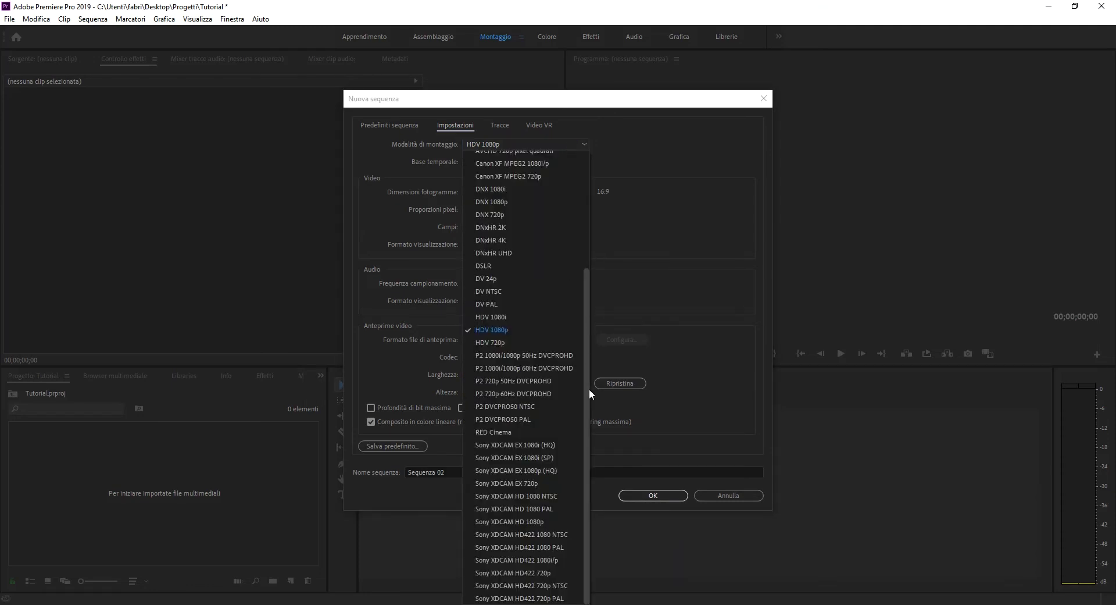
drag(588, 394, 588, 167)
click(523, 152)
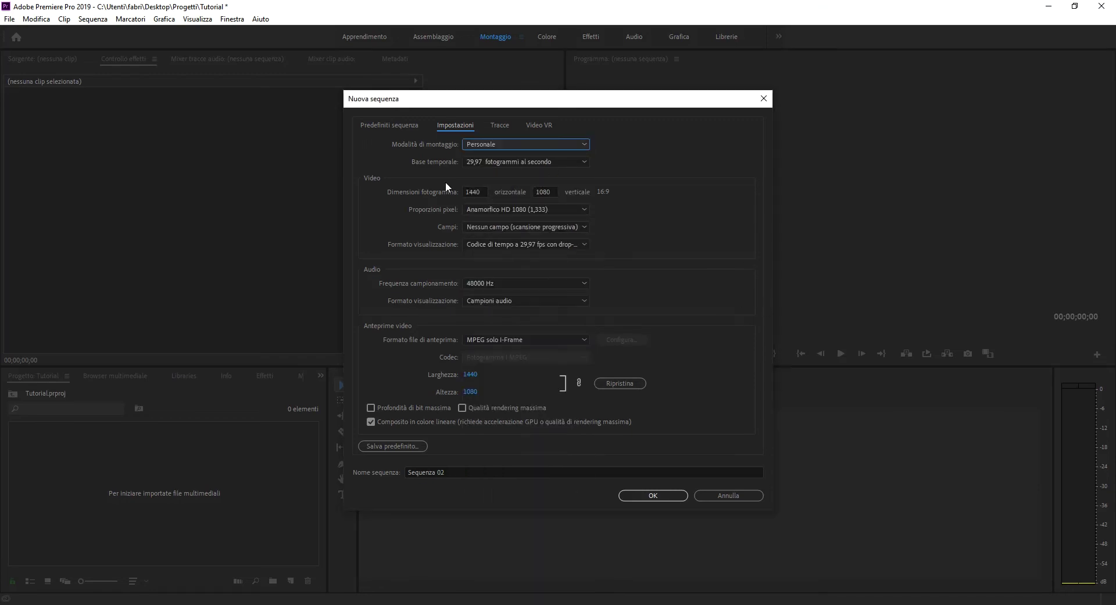
Step: Set frame width 1920, square pixels (1,0), and keep drop-frame timecode display
click(483, 193)
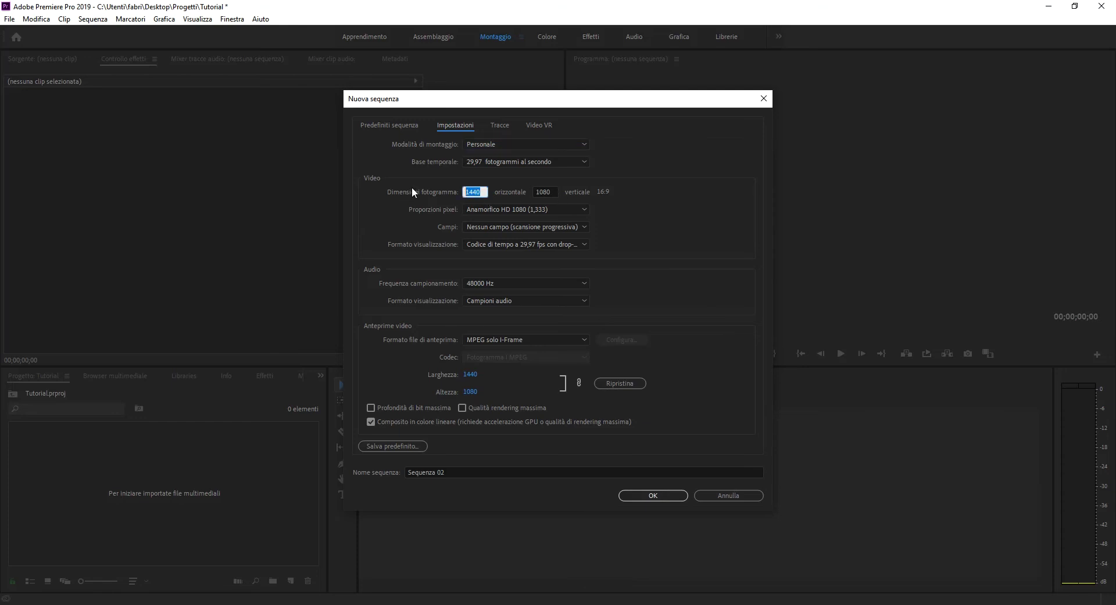
text(1920)
key(Tab)
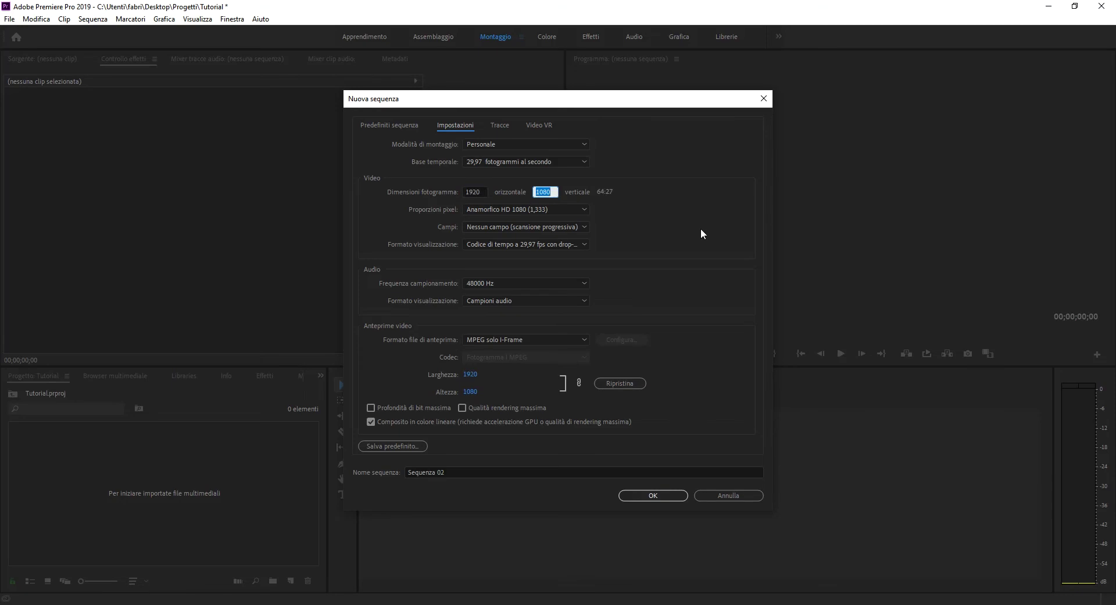
click(570, 209)
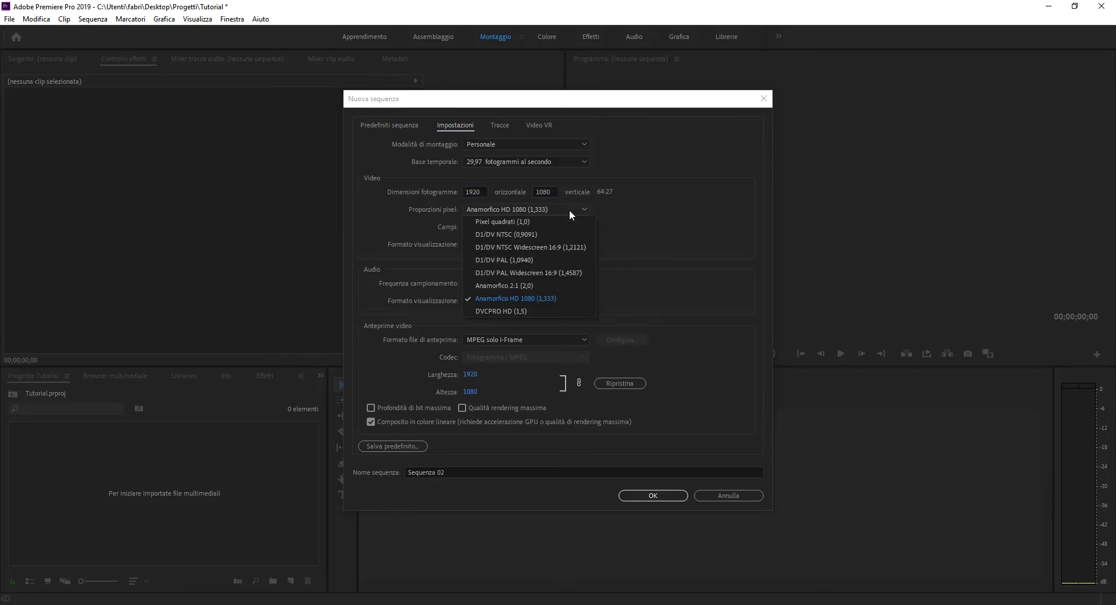
click(503, 224)
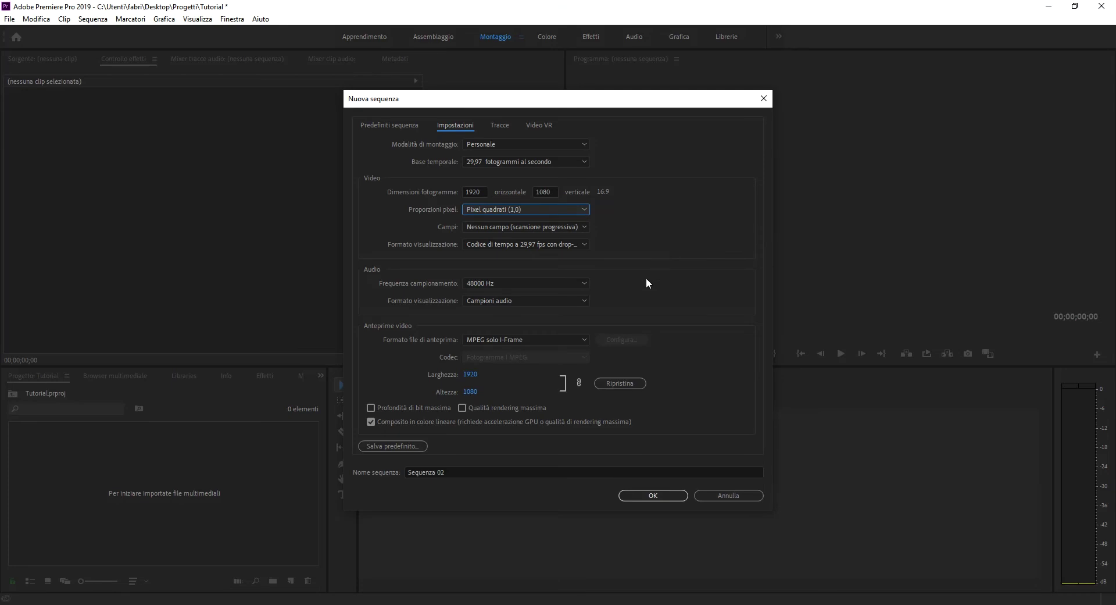
click(561, 245)
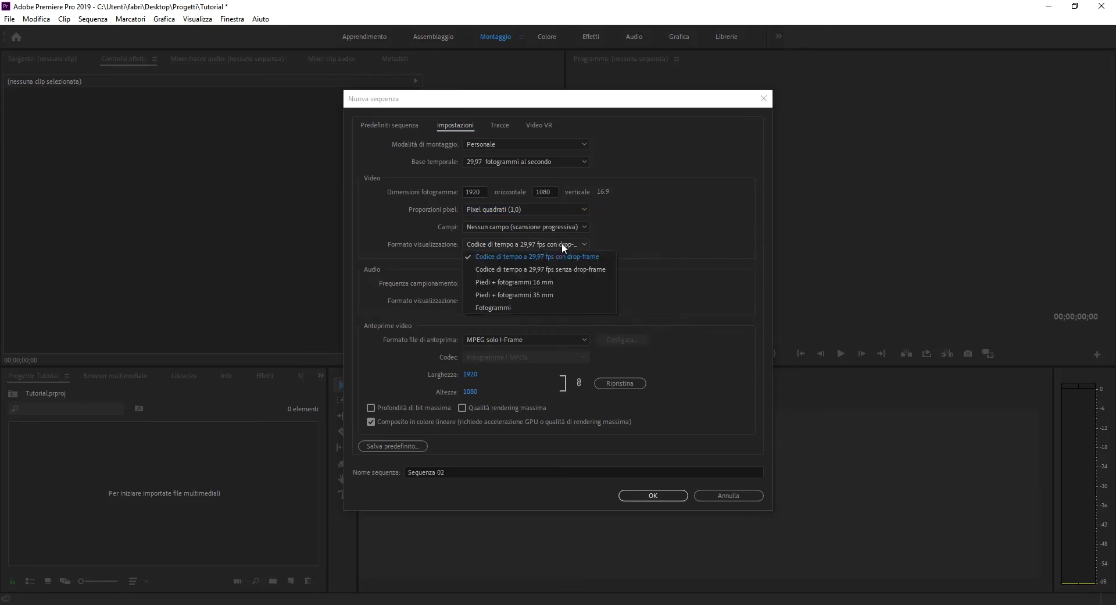
click(518, 307)
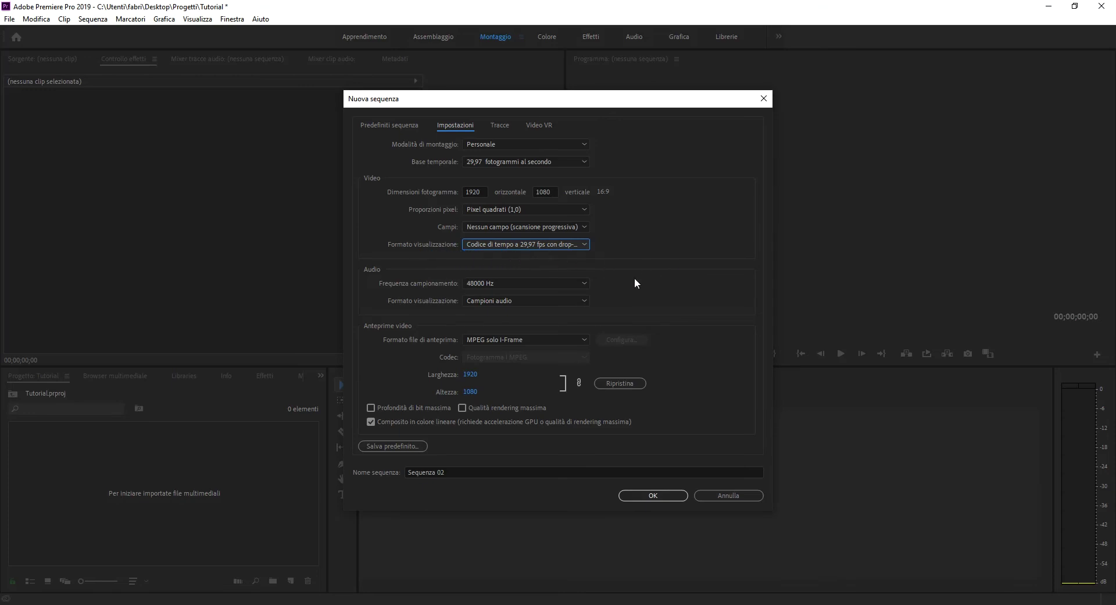
Step: Set the sequence timebase to 24,00 frames per second instead of 30,00
click(547, 160)
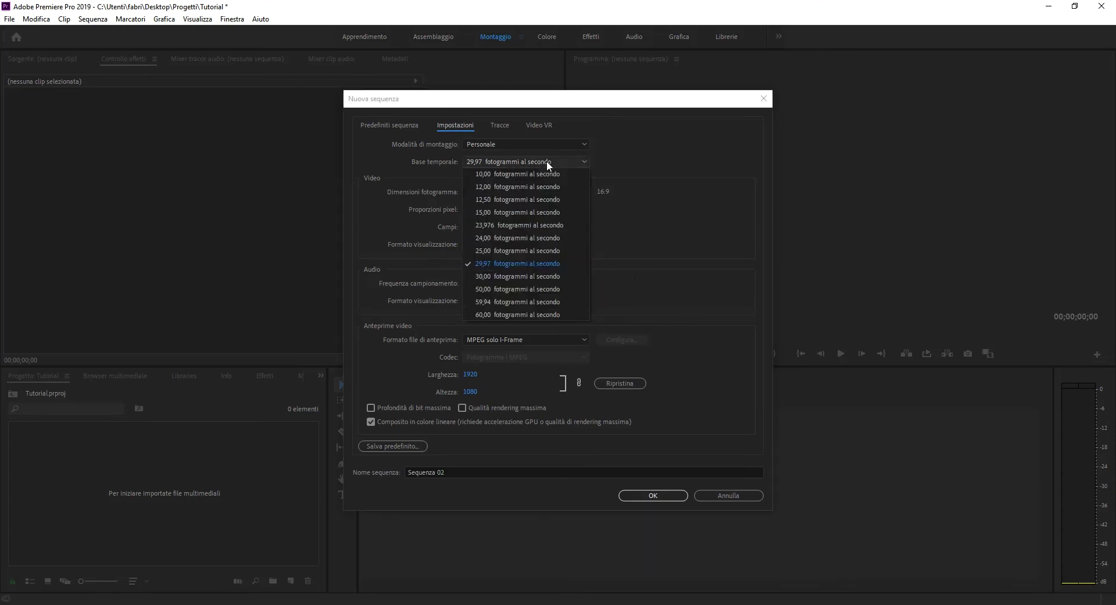
click(500, 274)
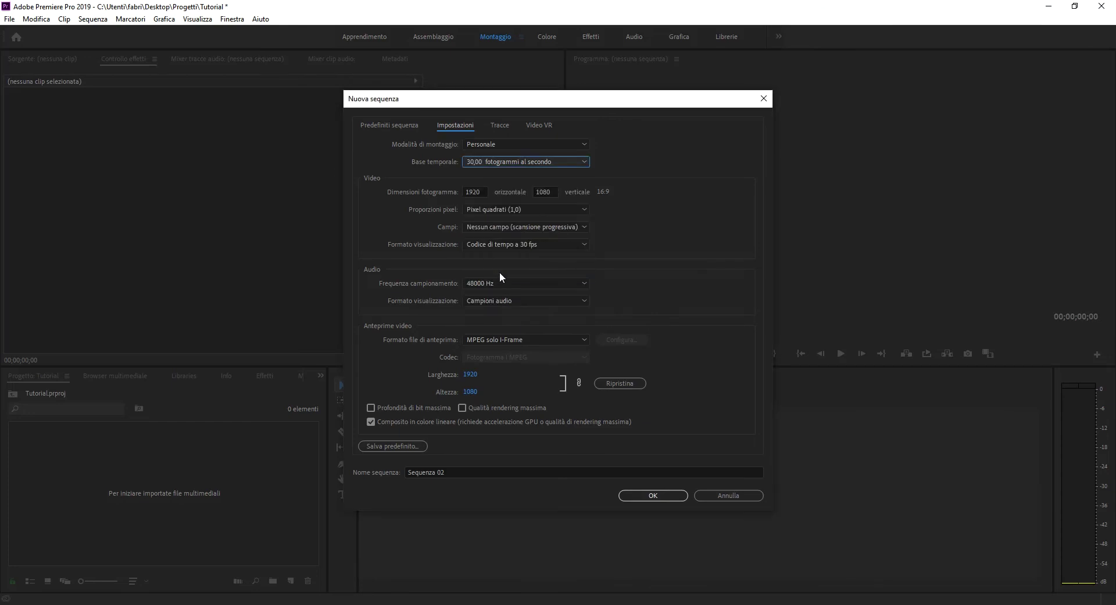
click(557, 161)
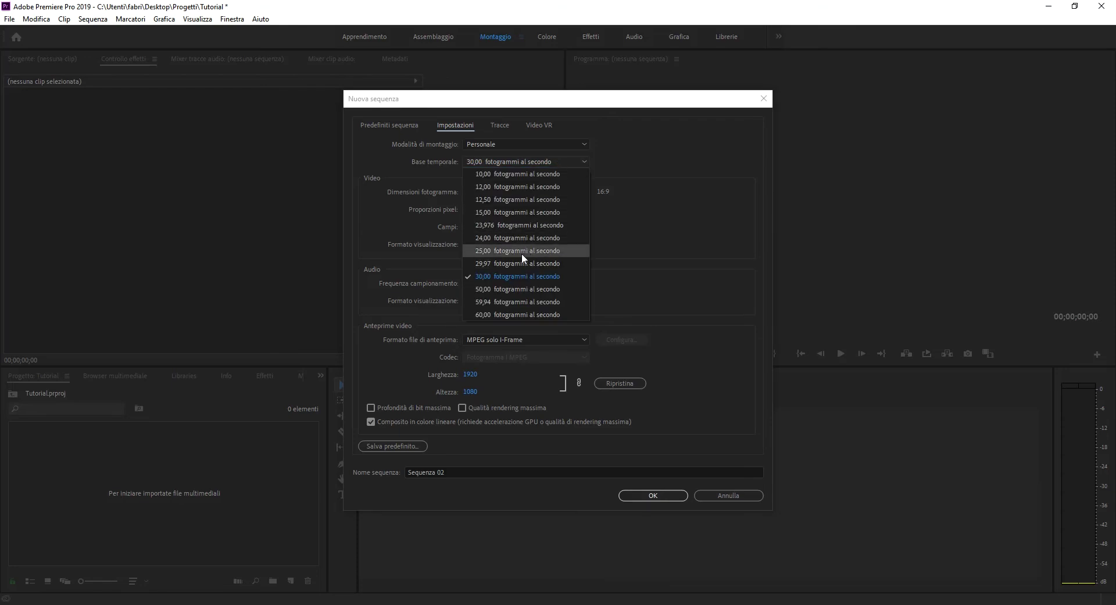
click(490, 239)
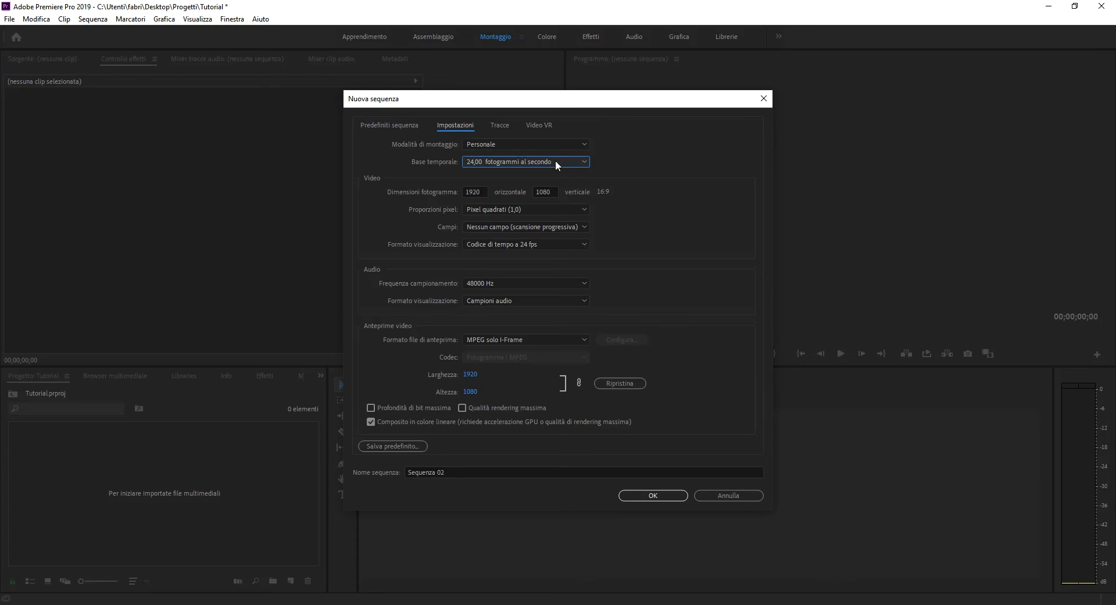
click(556, 162)
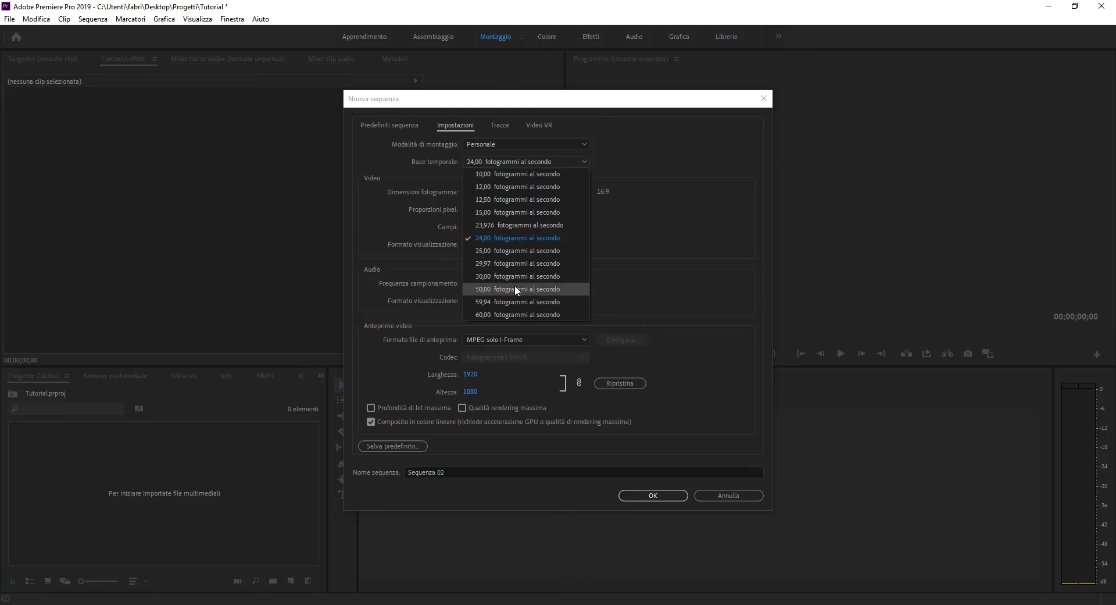
click(507, 237)
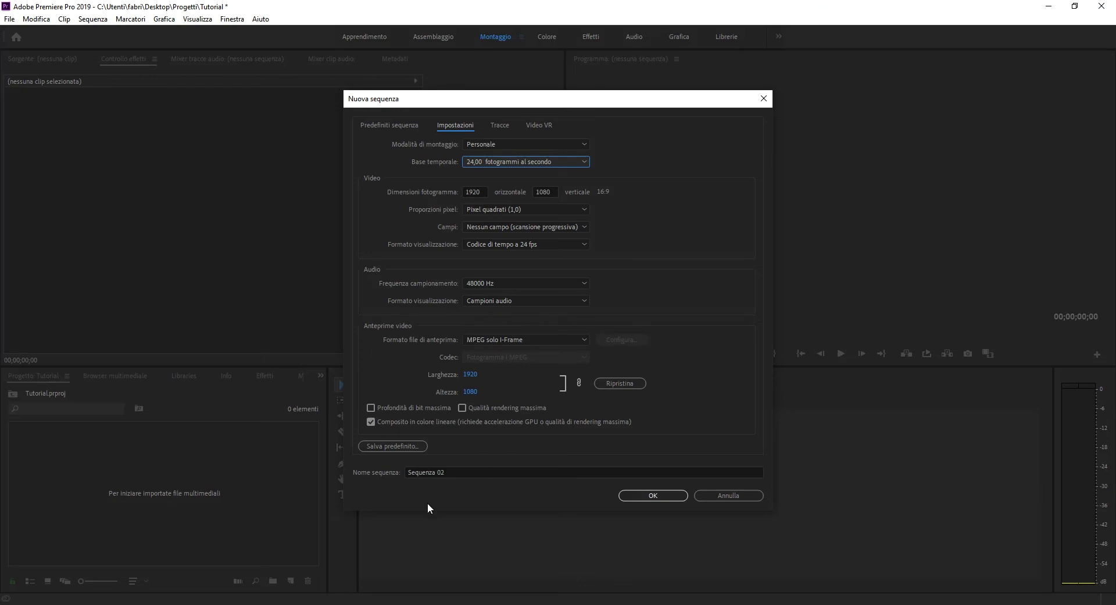
Step: Rename the sequence to Prova and save a sequence preset called Tutorial
click(446, 473)
text(Prova)
click(468, 442)
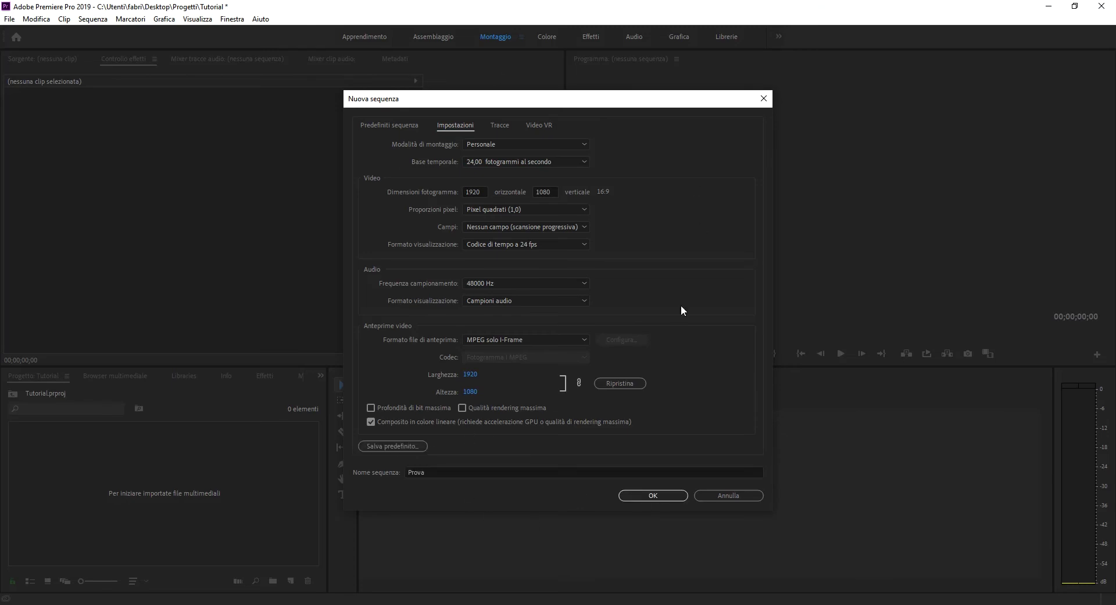
click(411, 449)
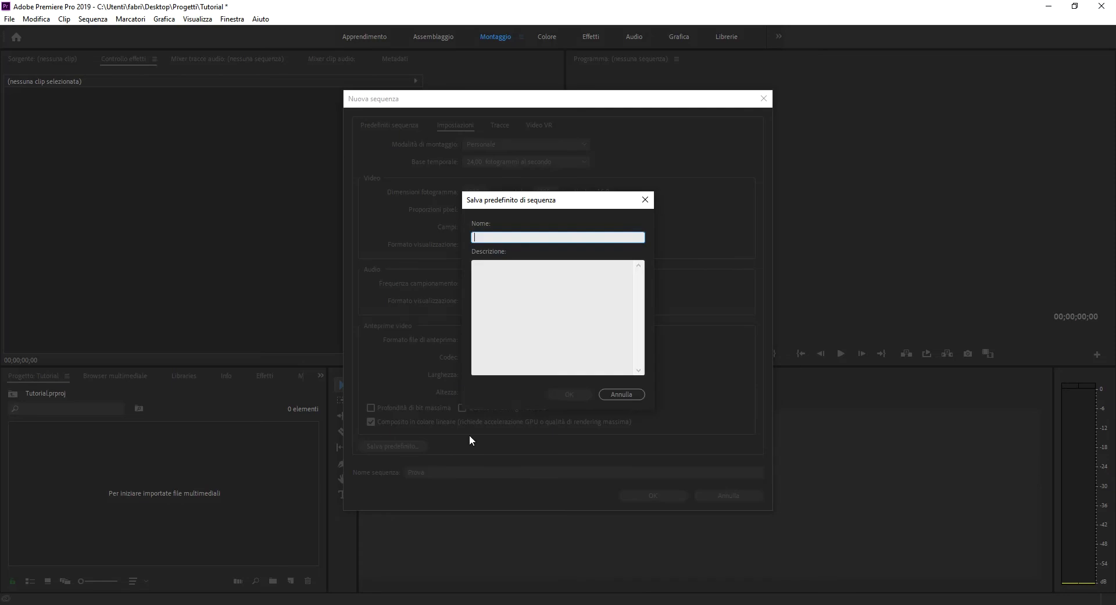
text(Tutorial)
click(569, 393)
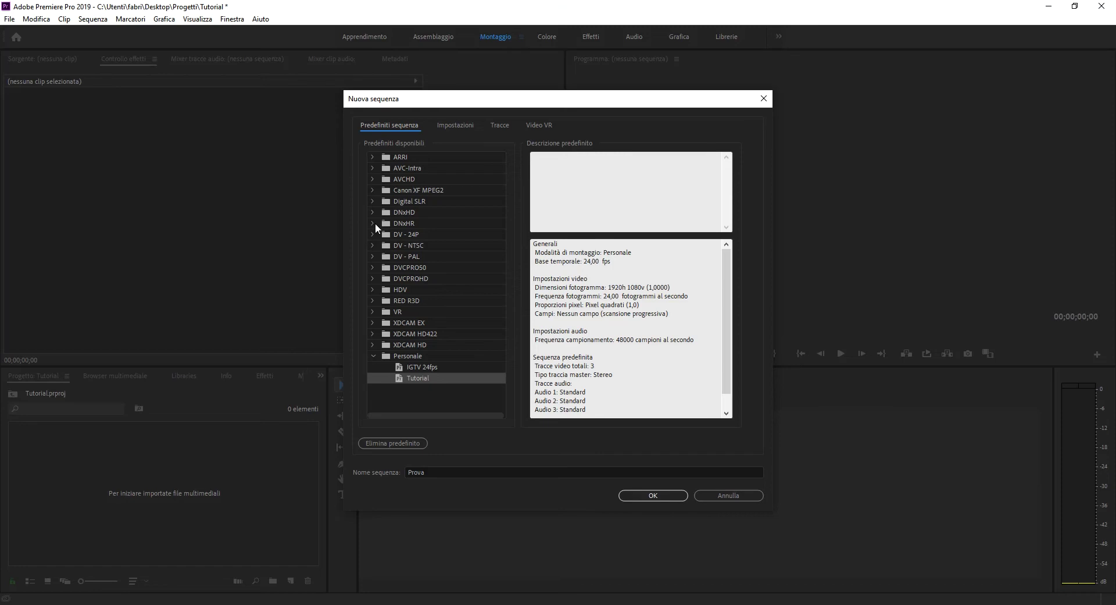
Step: Review the IGTV 24fps preset's settings, then select the Tutorial preset under Personale
click(425, 367)
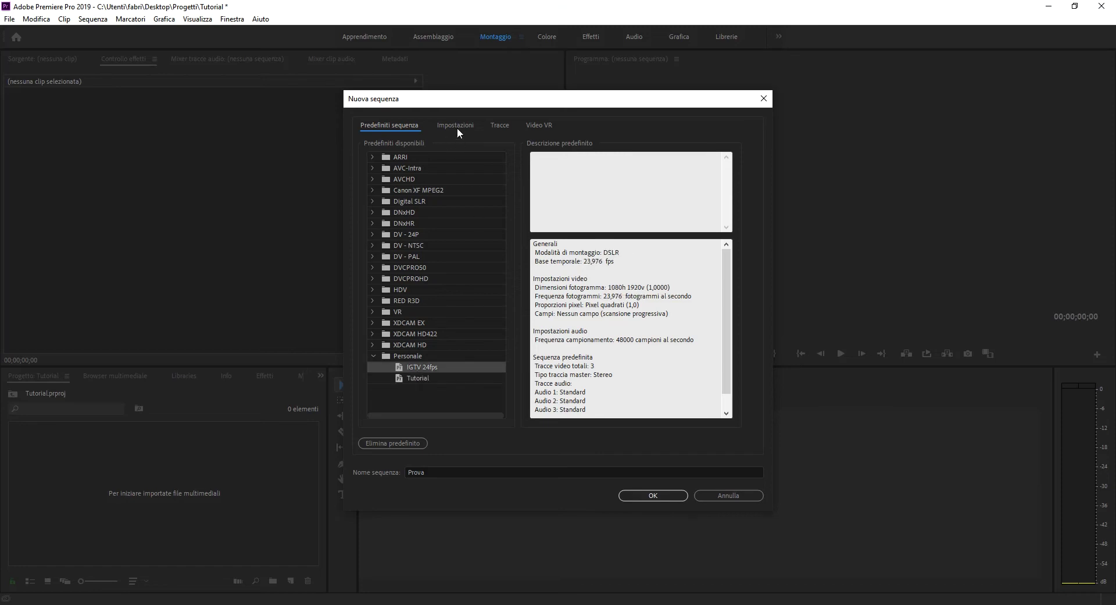
click(459, 125)
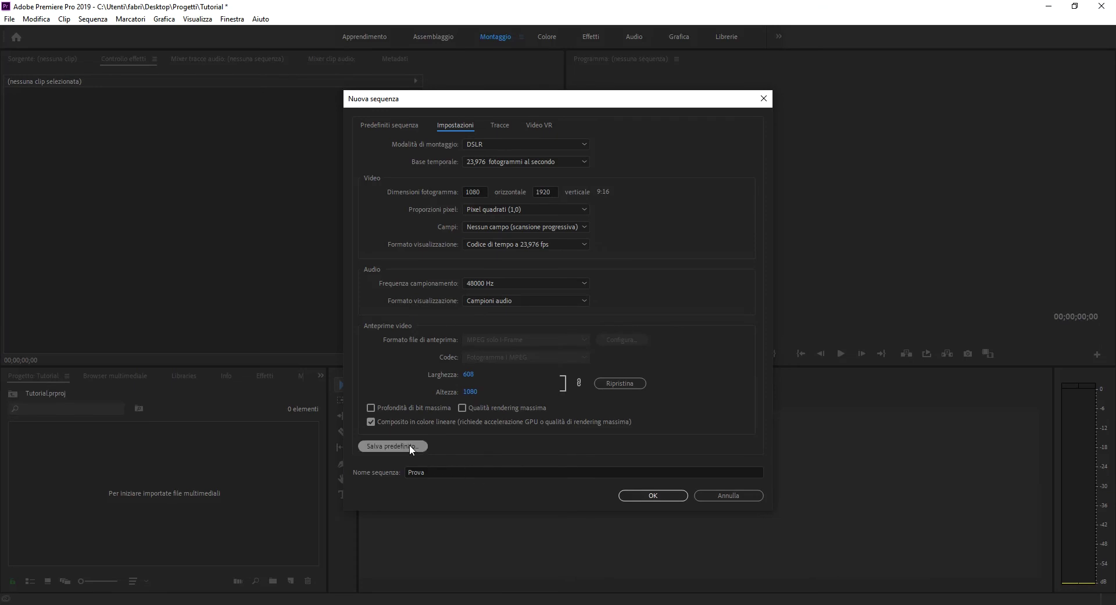
click(392, 127)
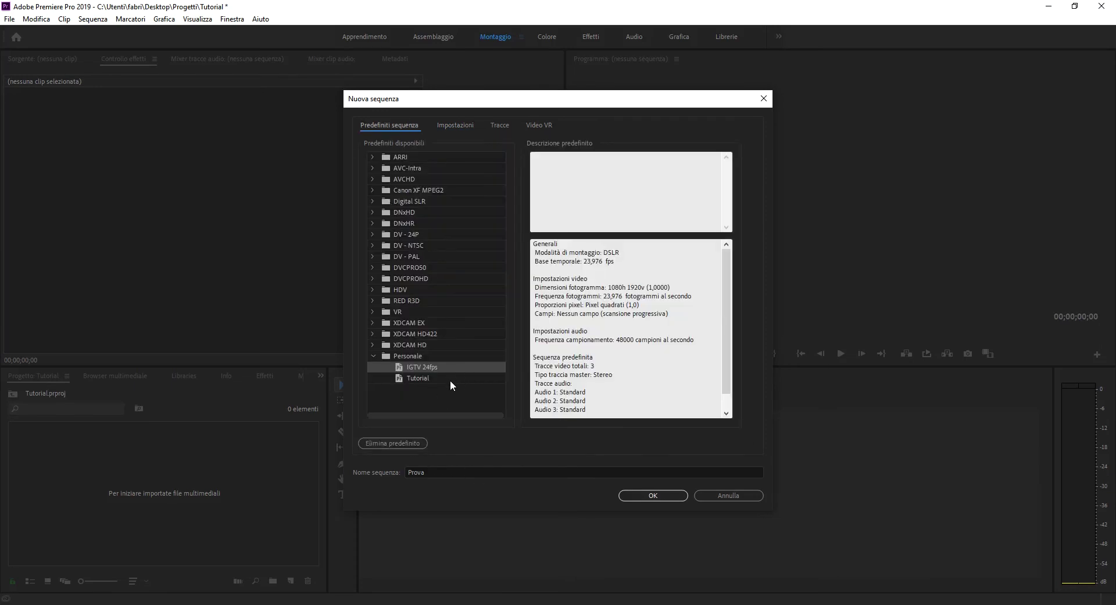
click(458, 125)
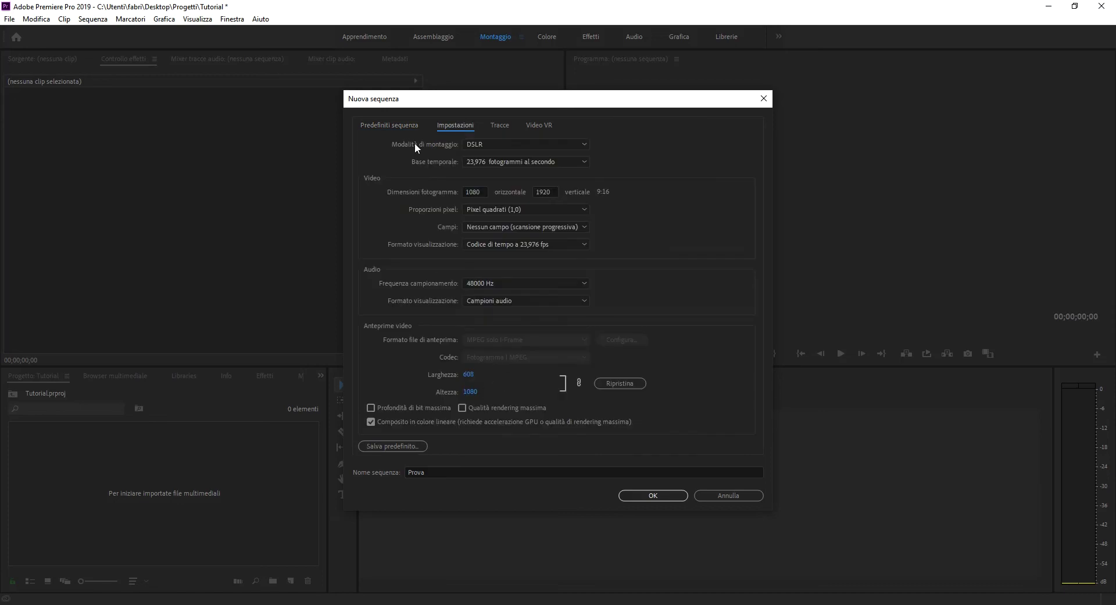
click(399, 126)
click(421, 378)
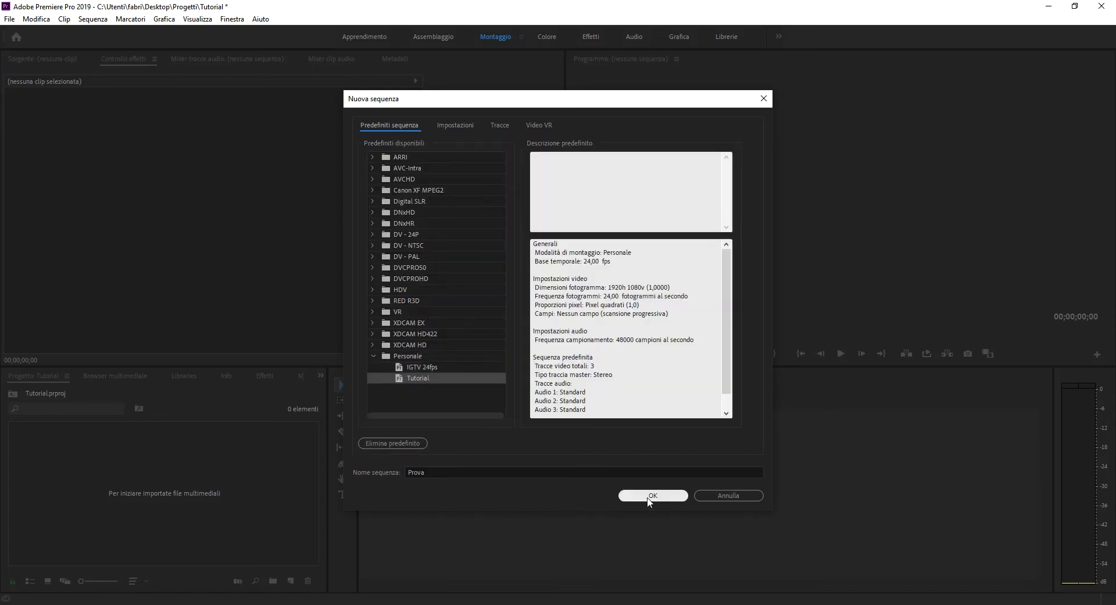
Step: Create the Prova sequence, then delete it from the project
click(651, 495)
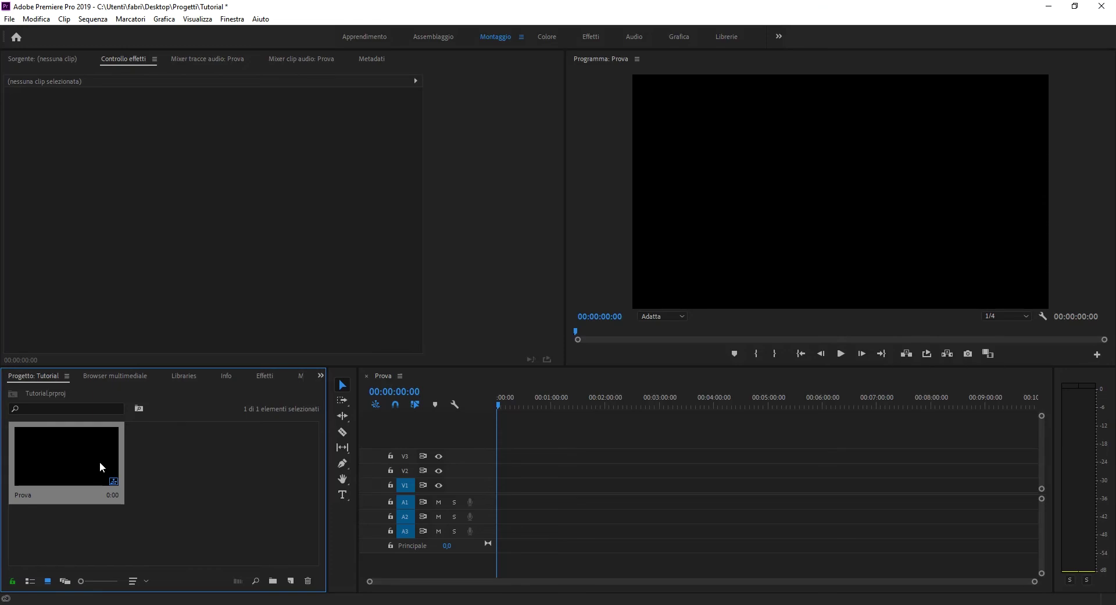
key(Delete)
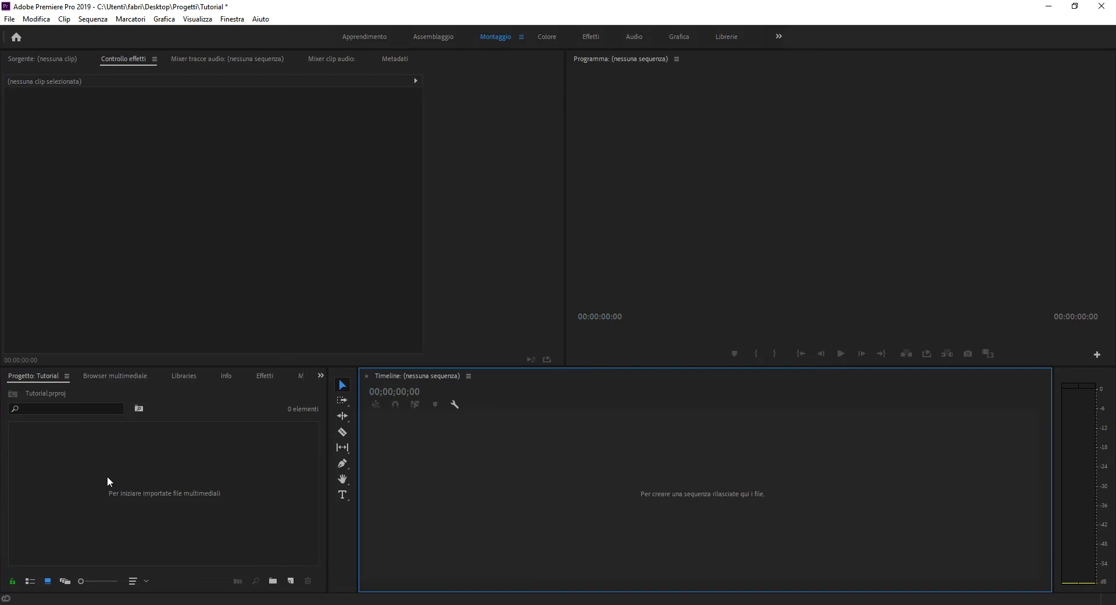
Step: Drag MVI_6313 from the Explorer Fiori folder into the project, then open File > Importa
key(alt+Tab)
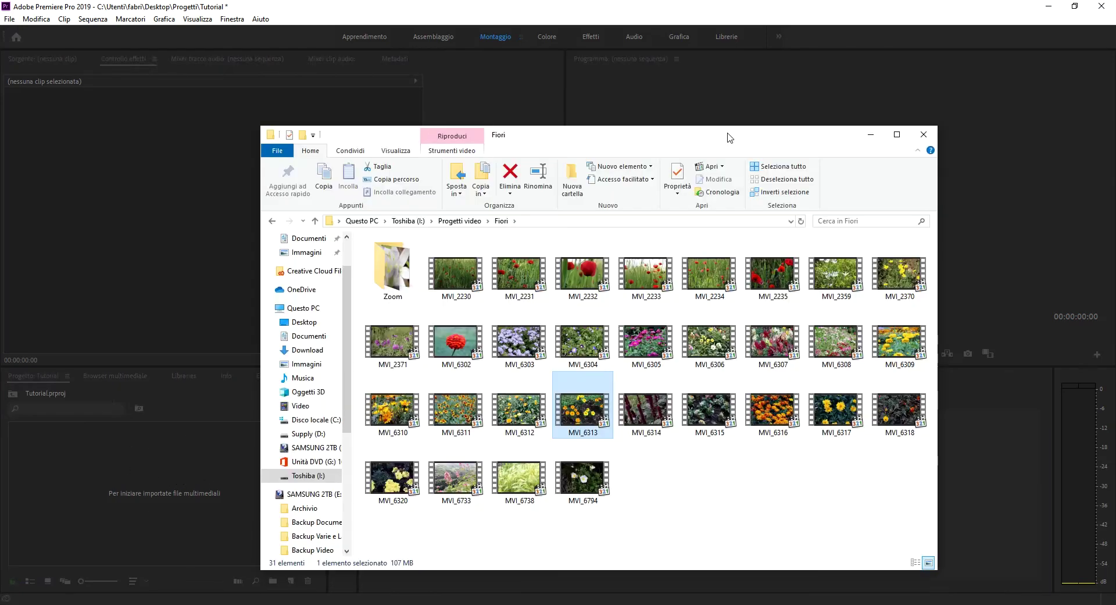
drag(583, 407, 246, 443)
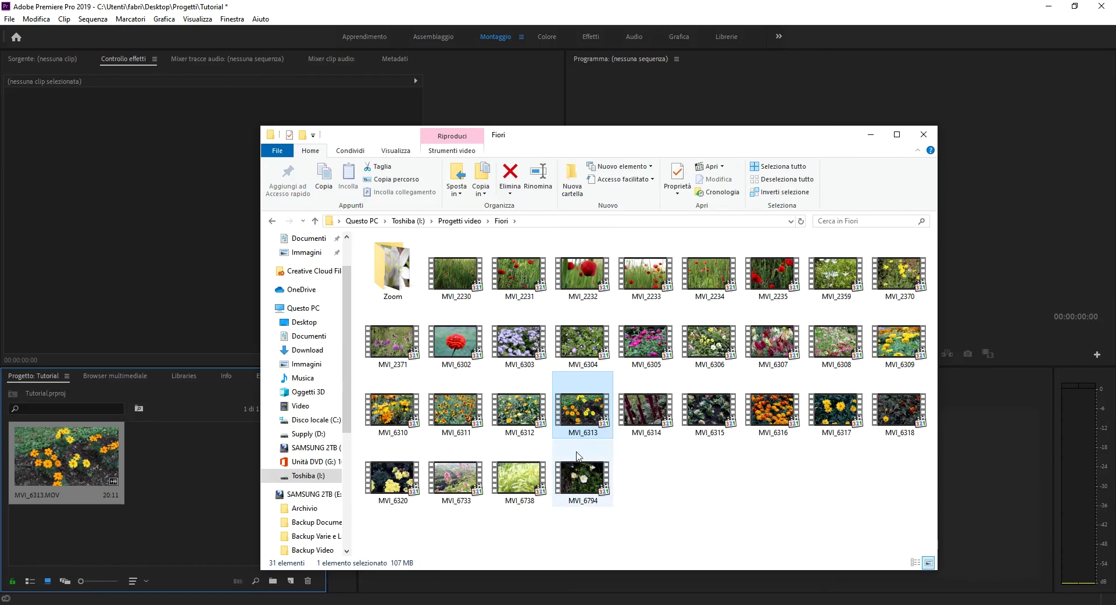
mouse_move(582, 407)
mouse_down()
mouse_move(466, 467)
mouse_move(623, 453)
mouse_up()
drag(597, 147, 722, 191)
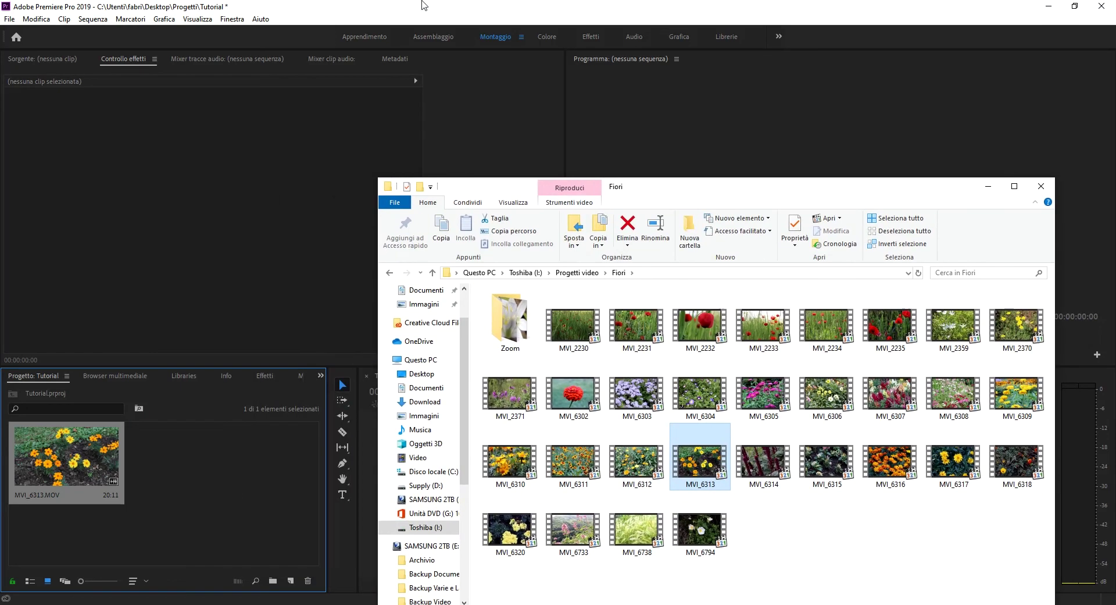
click(429, 6)
click(9, 19)
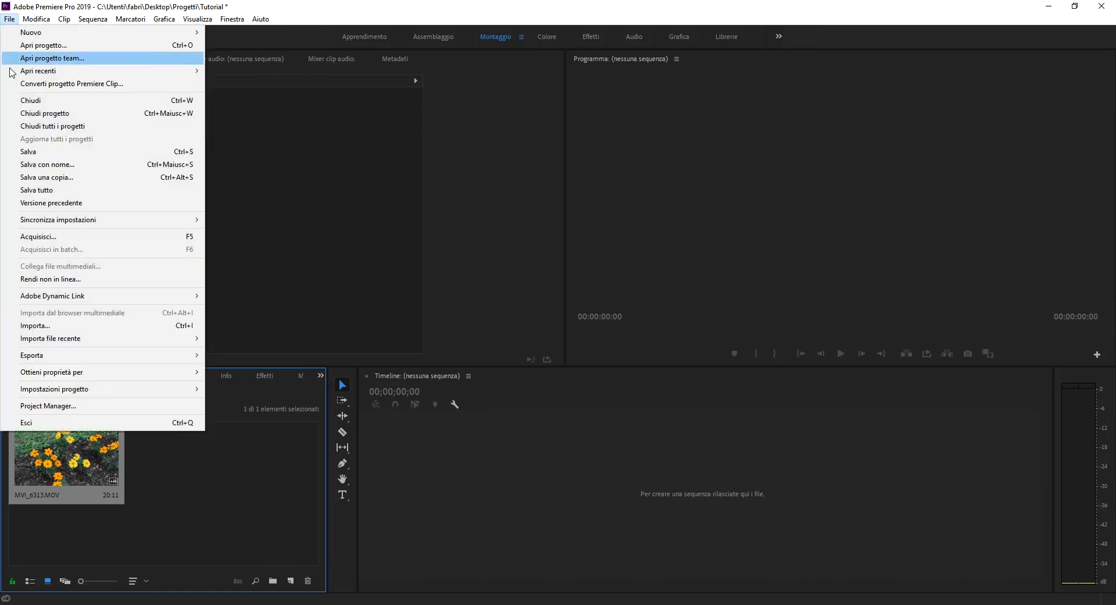
click(84, 325)
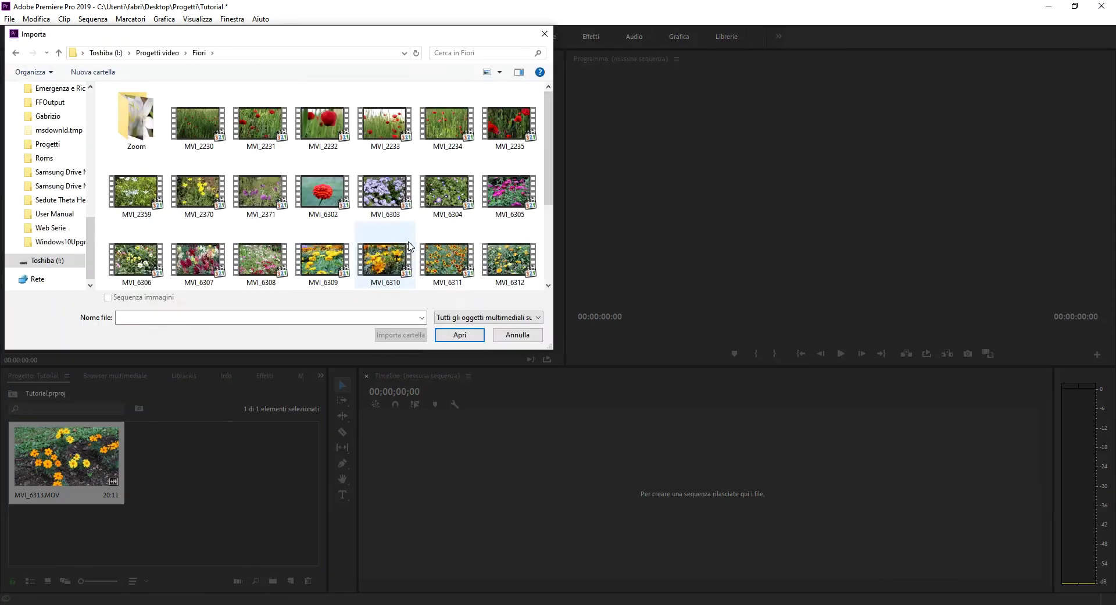
Step: Select MVI_6305 in the Fiori folder and open it for import
click(289, 137)
click(383, 192)
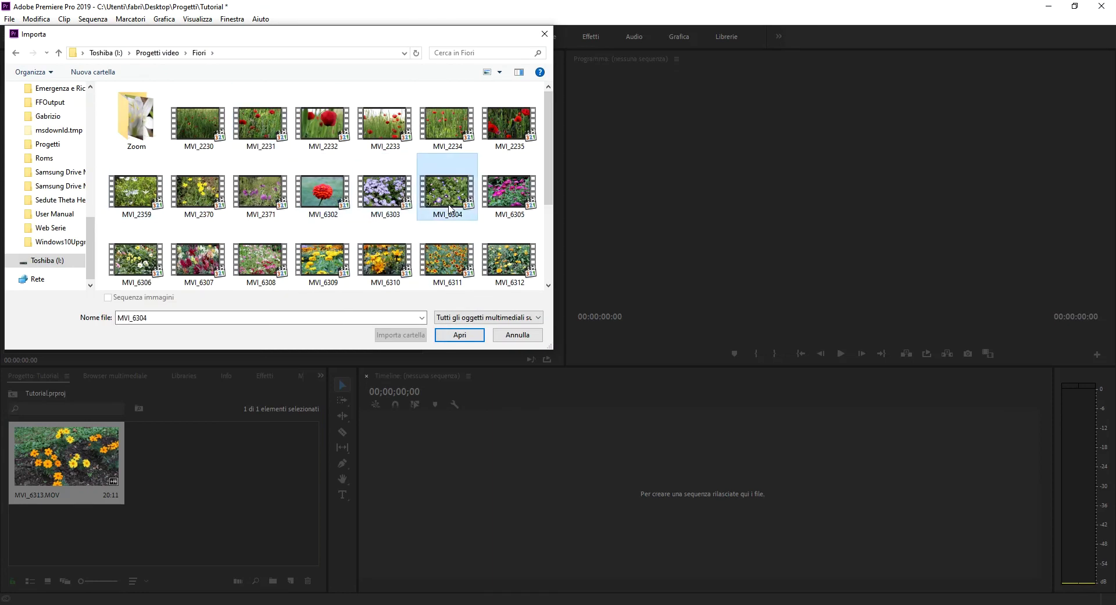
click(518, 200)
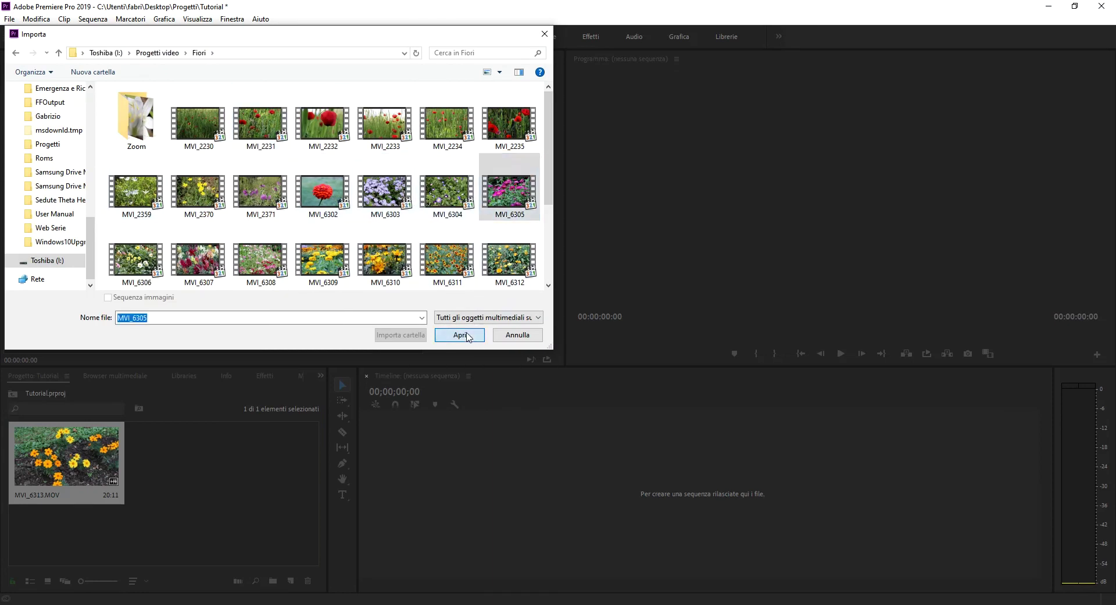
click(460, 334)
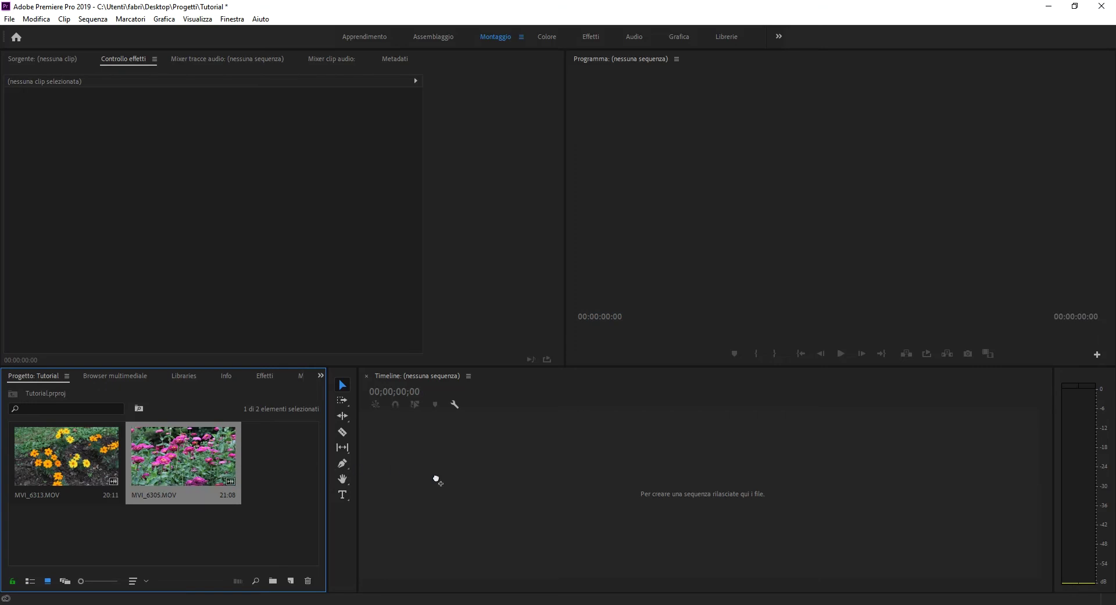
Step: Drop MVI_6305.MOV on the Timeline to make its sequence, then check its properties (1080, 25 fps)
drag(188, 458, 544, 493)
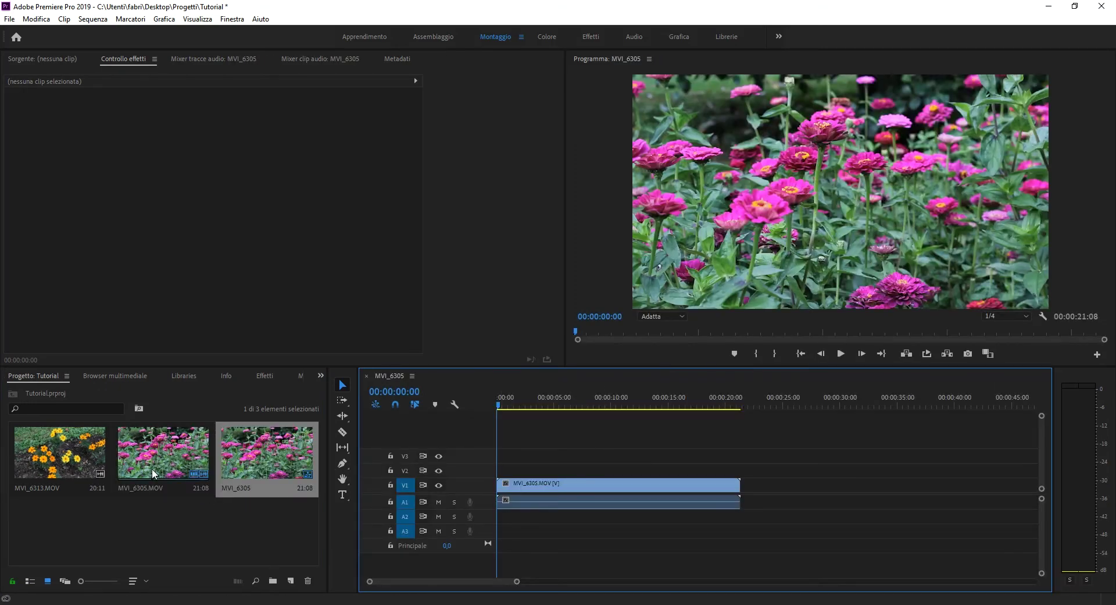
click(284, 460)
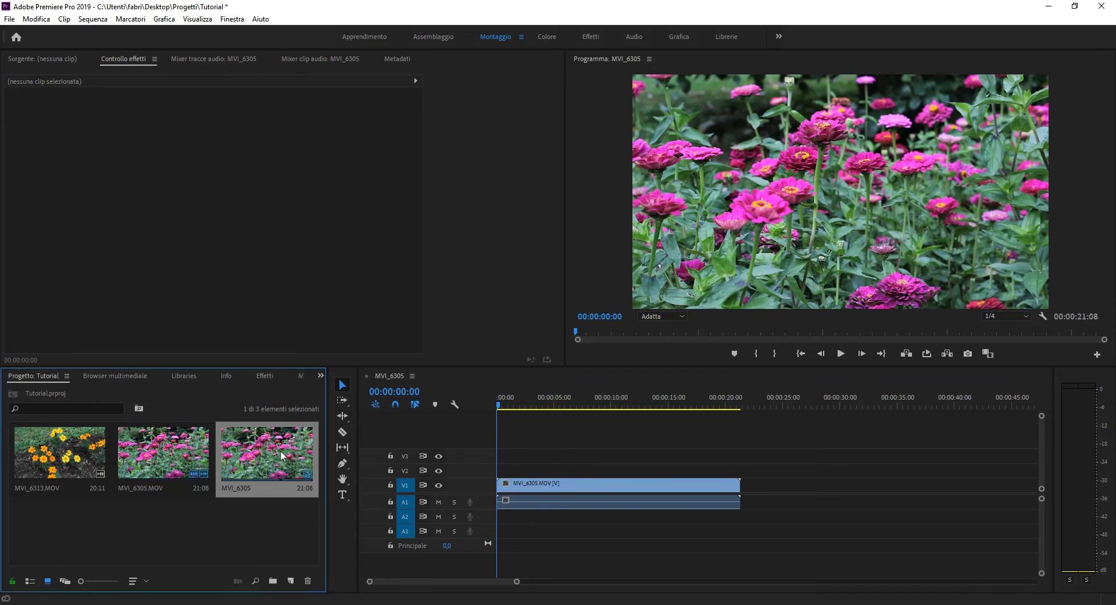
right_click(274, 457)
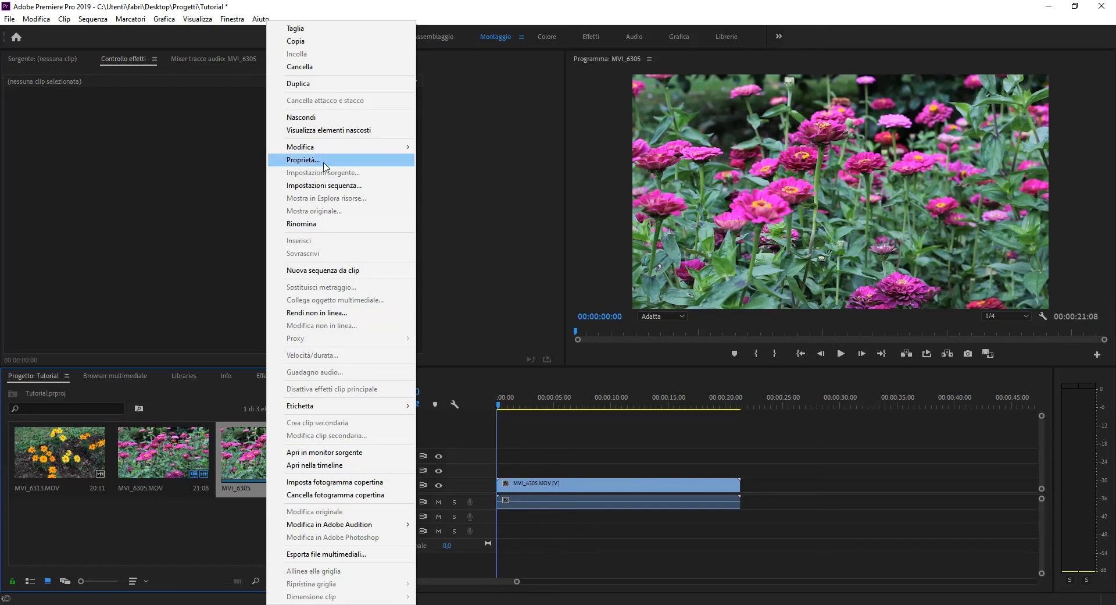
click(300, 159)
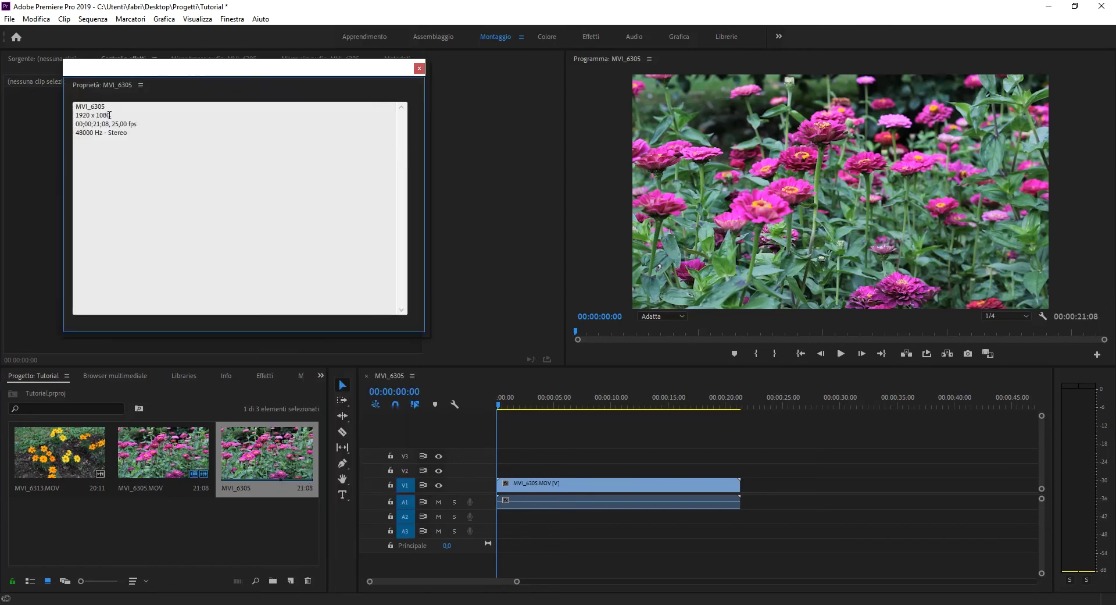
drag(99, 115, 111, 116)
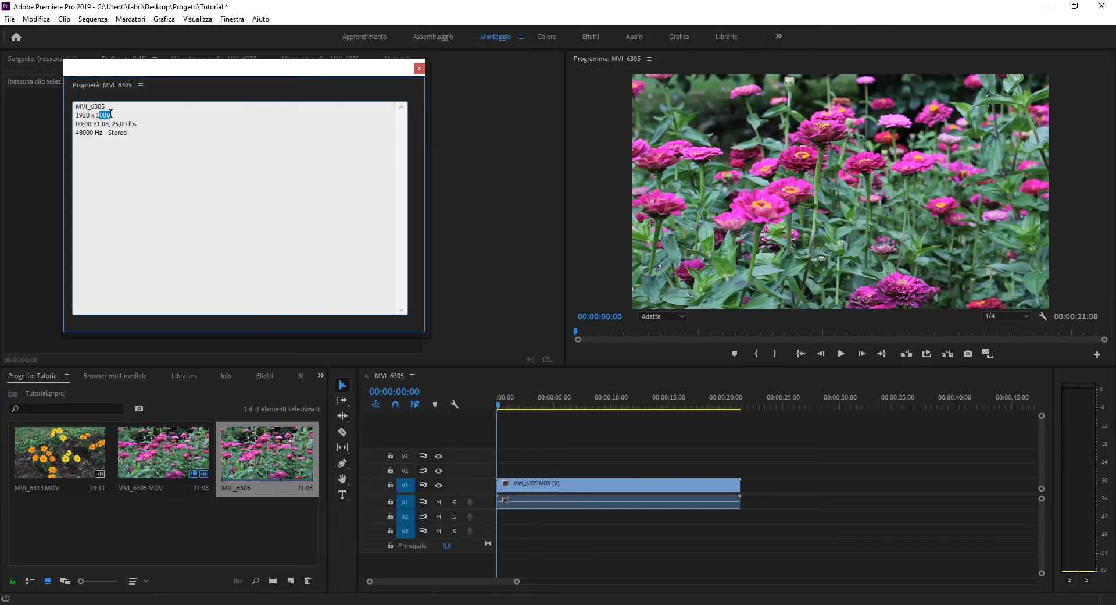
double_click(113, 124)
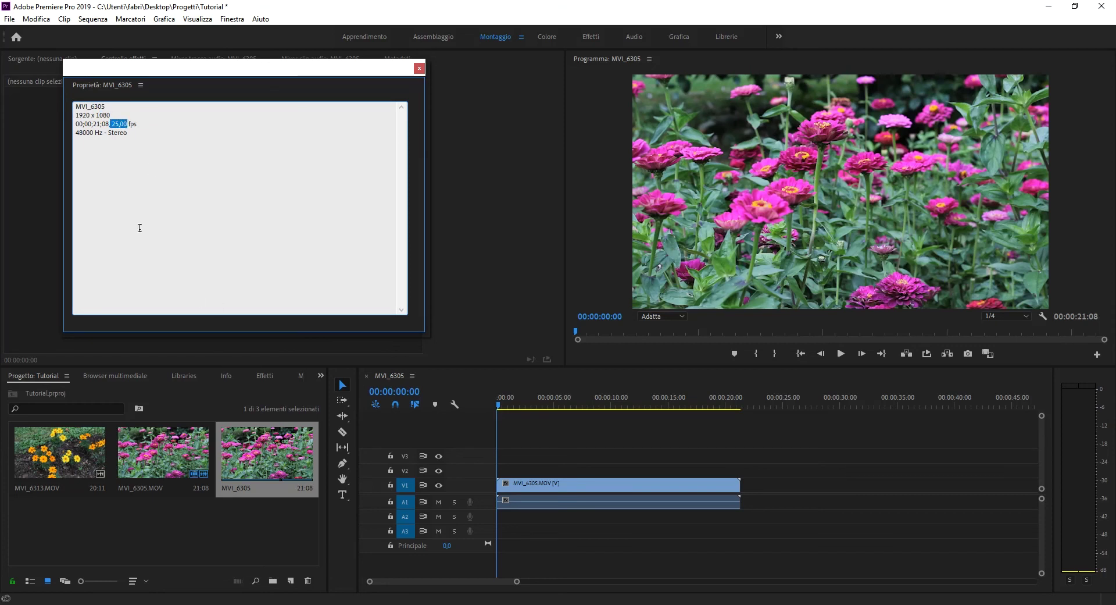
click(420, 68)
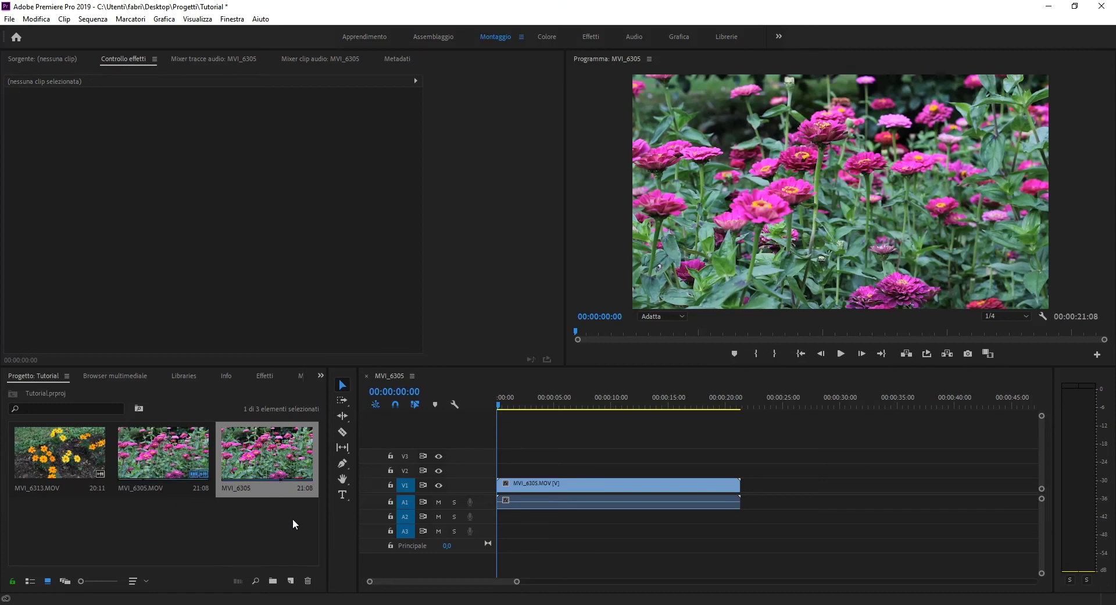
Step: Cancel a new sequence dialog, then select the MVI_6305.MOV clip on V1 to show its effects
right_click(227, 536)
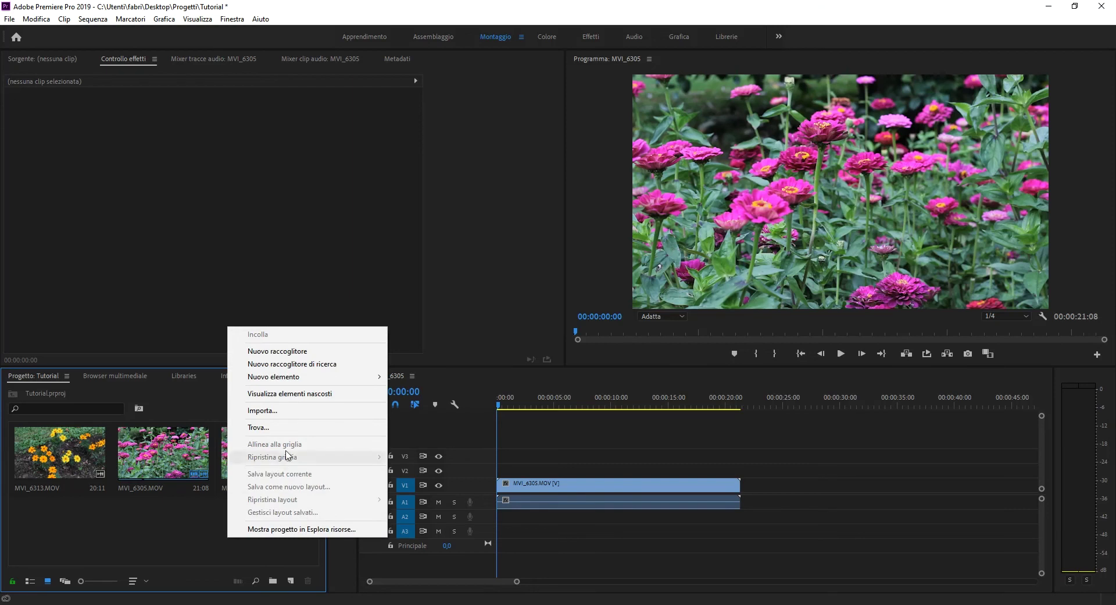
mouse_move(318, 379)
click(421, 377)
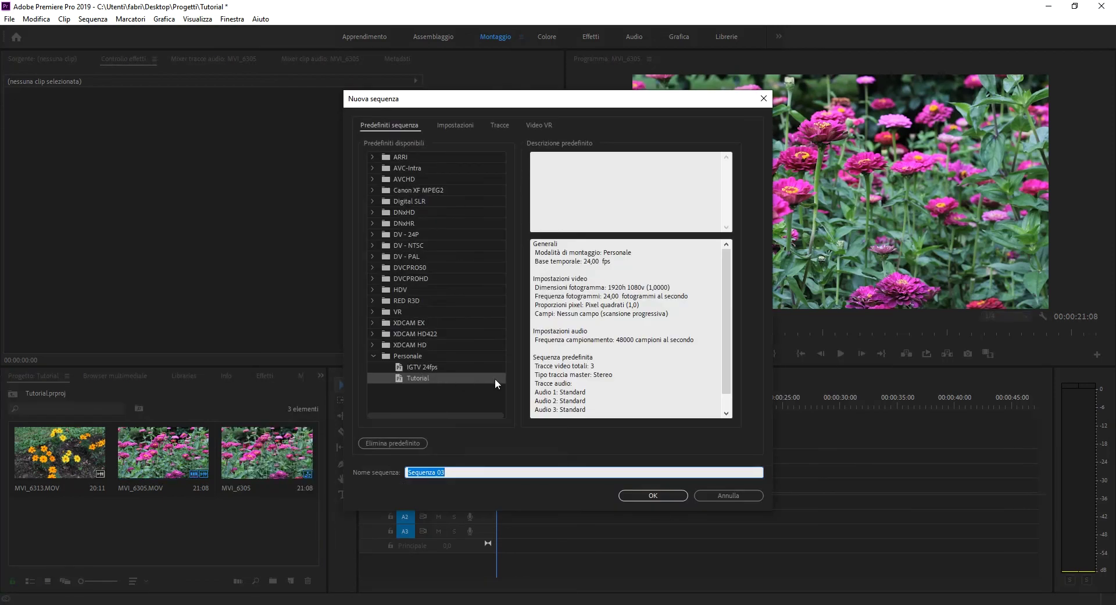
click(456, 127)
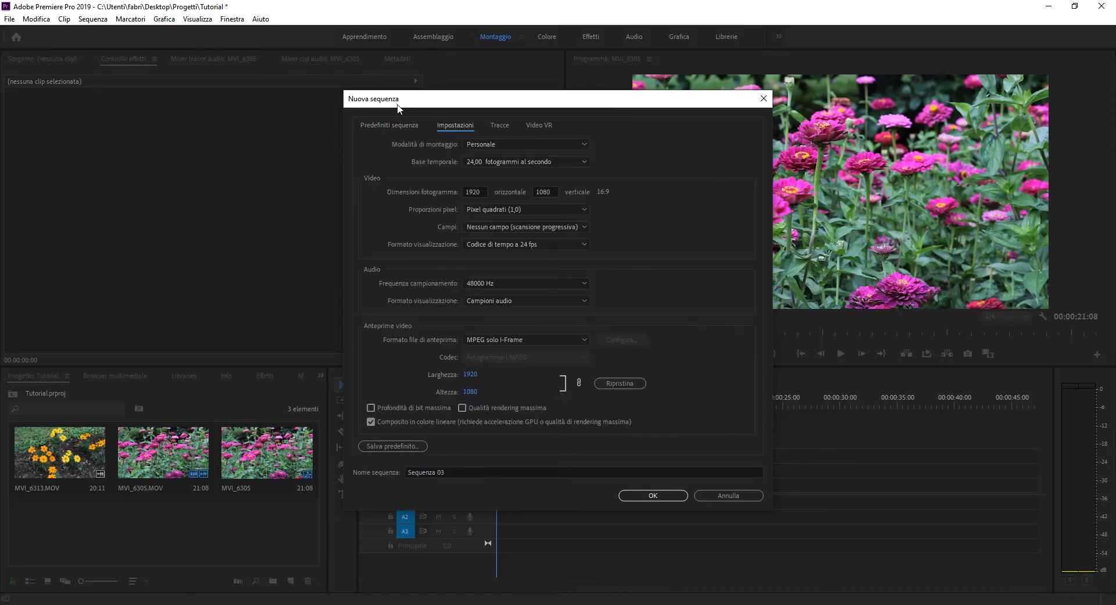
click(389, 125)
click(724, 495)
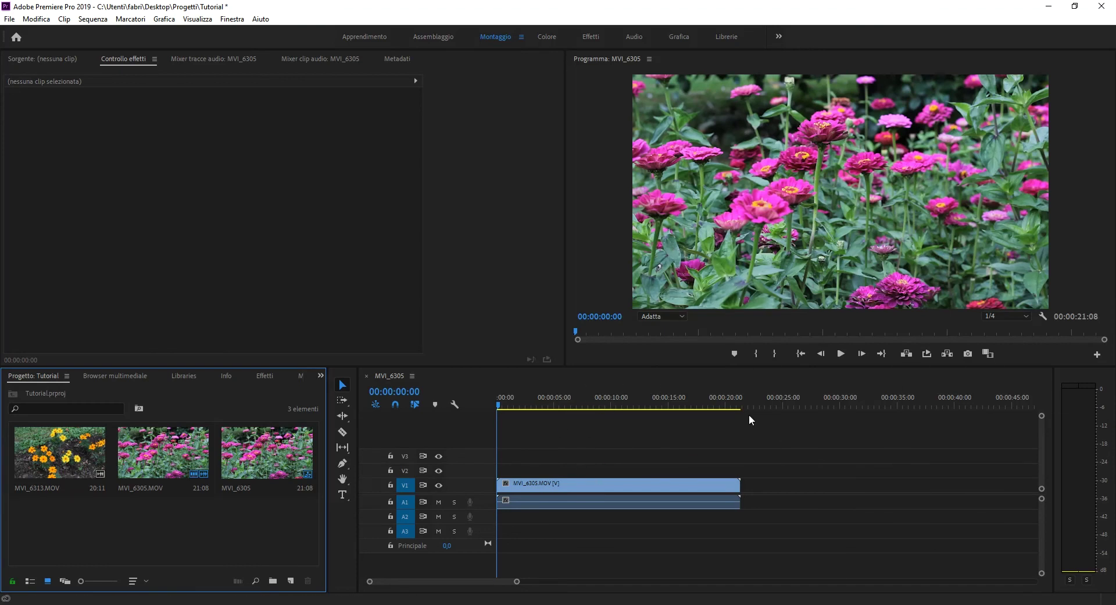
click(599, 484)
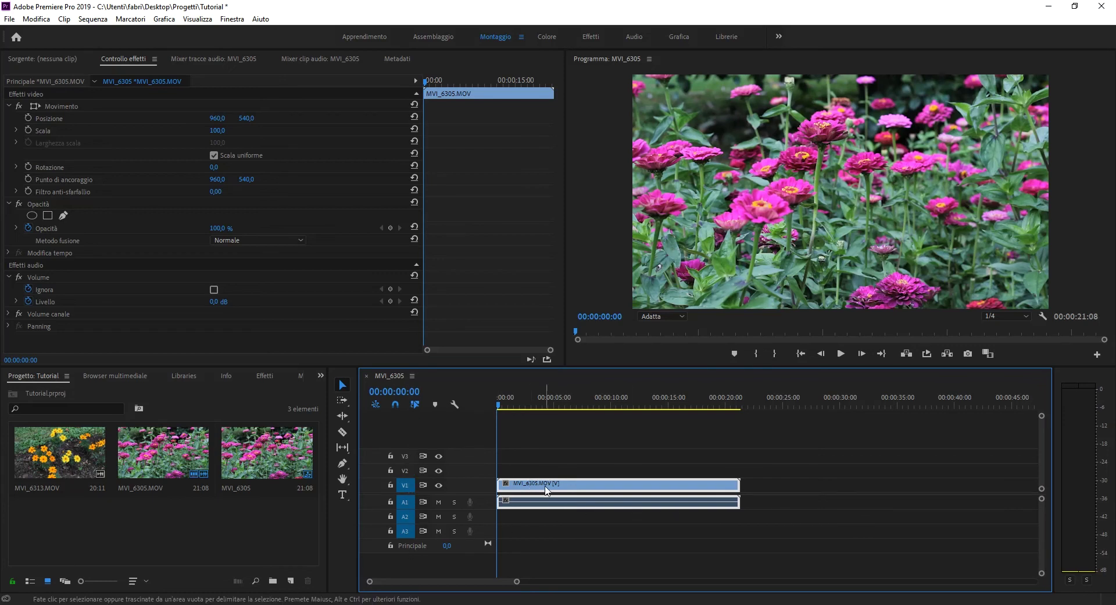
drag(546, 490, 655, 493)
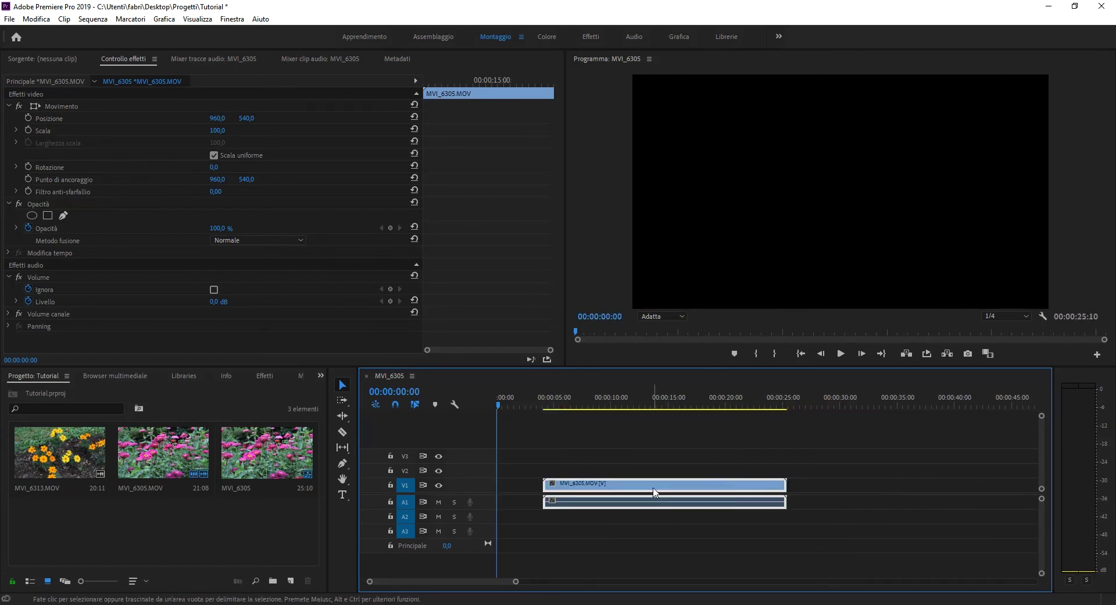
mouse_move(655, 493)
mouse_down()
mouse_move(627, 495)
mouse_move(746, 479)
mouse_up()
drag(743, 486, 624, 486)
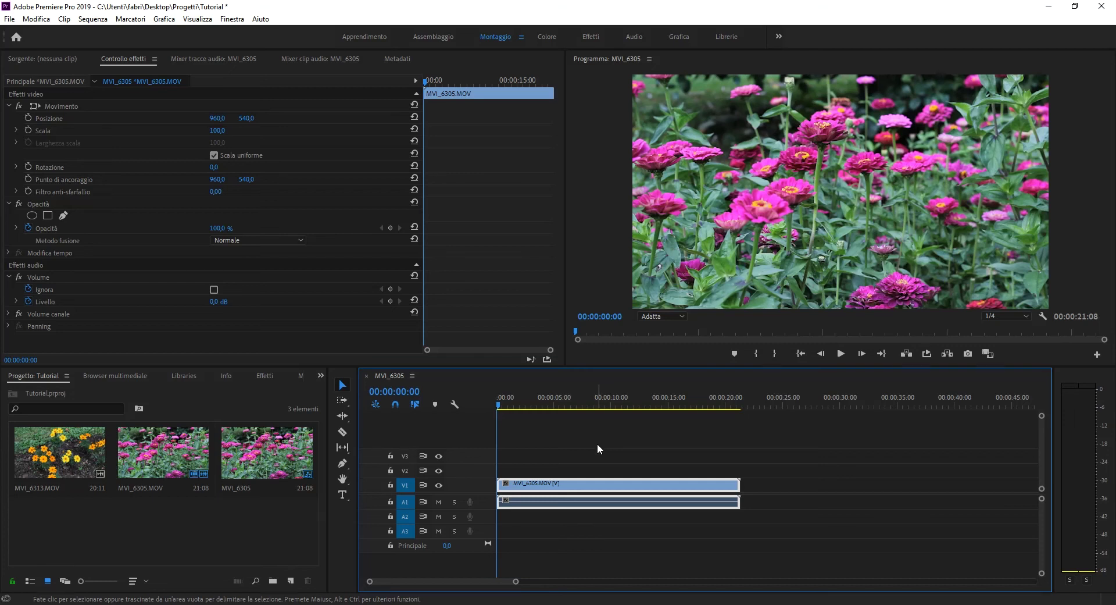
click(142, 535)
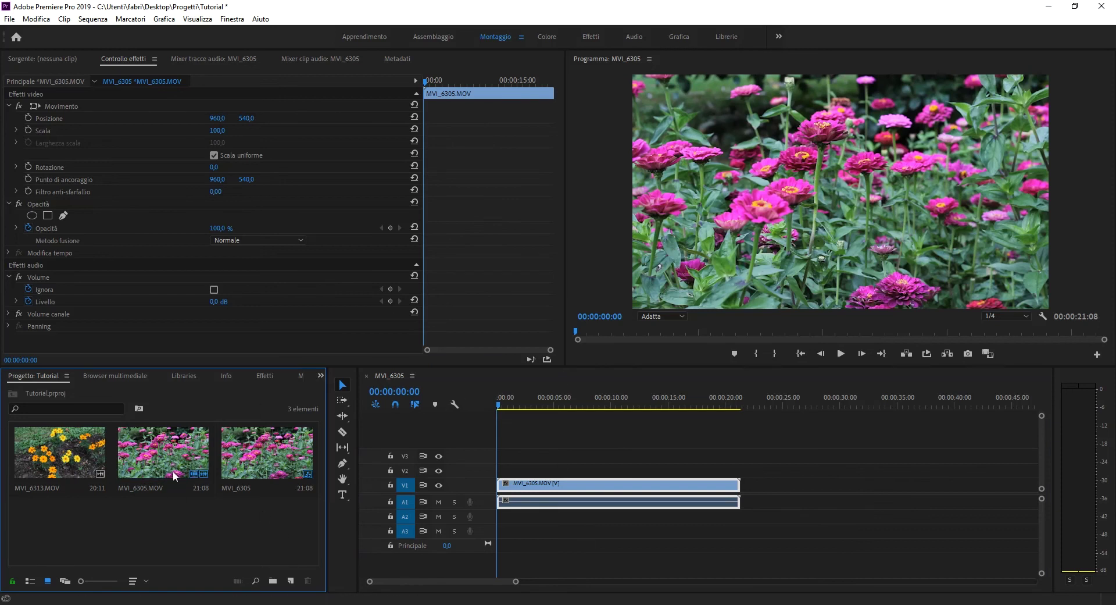
click(37, 450)
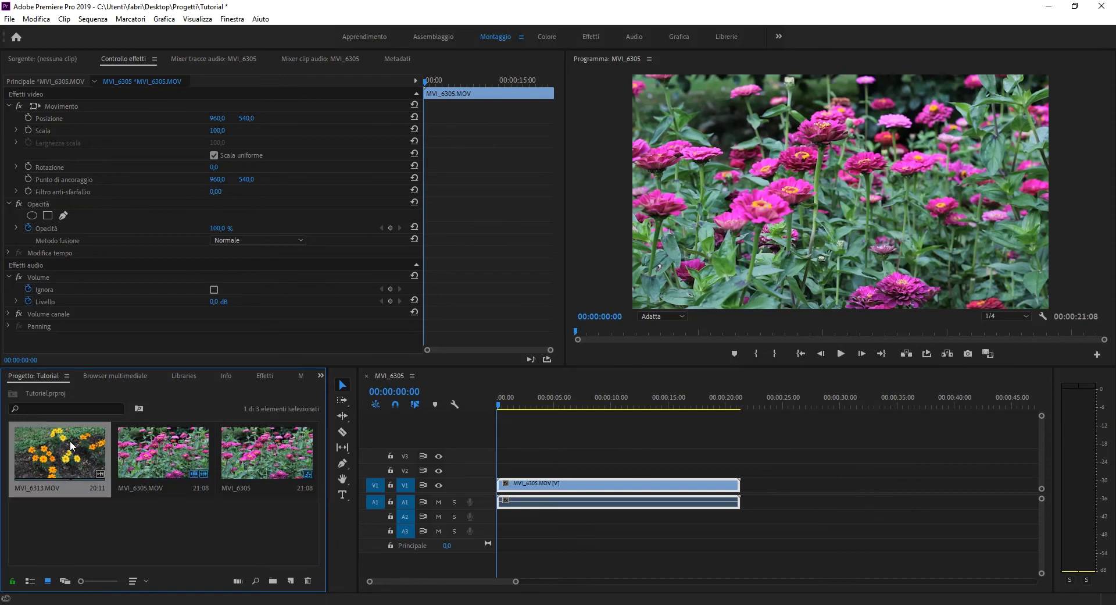
click(241, 550)
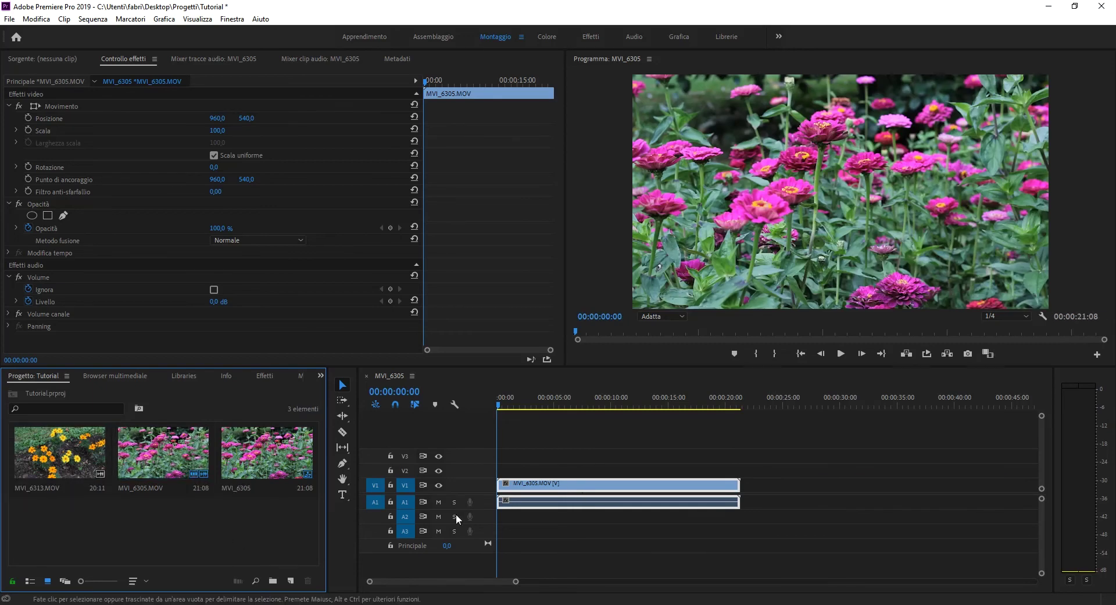
drag(40, 434, 750, 494)
click(229, 522)
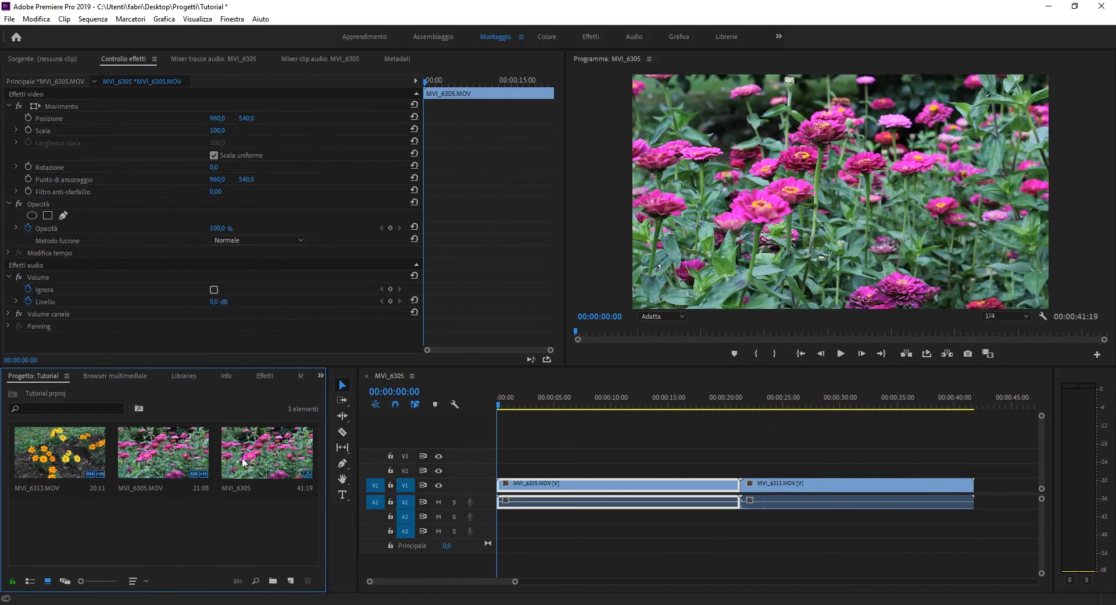
click(794, 500)
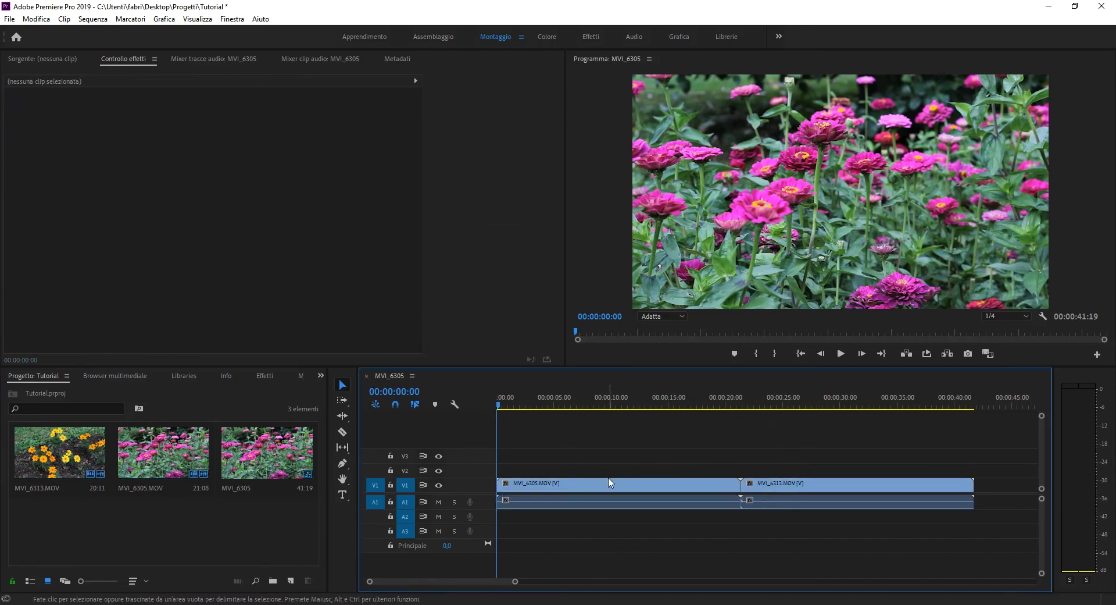
click(793, 488)
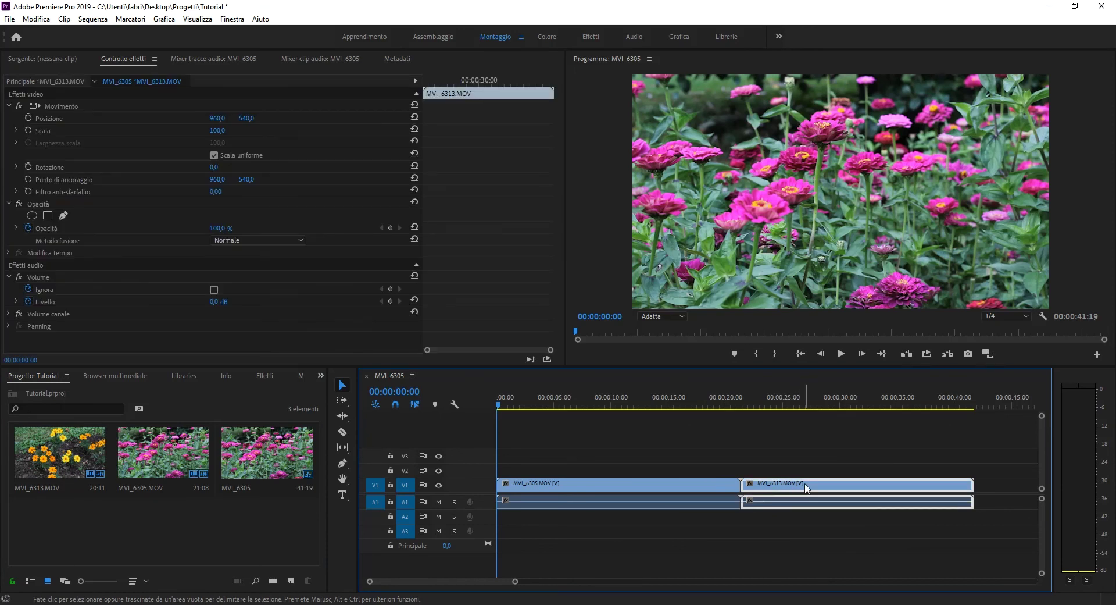
key(Delete)
click(224, 530)
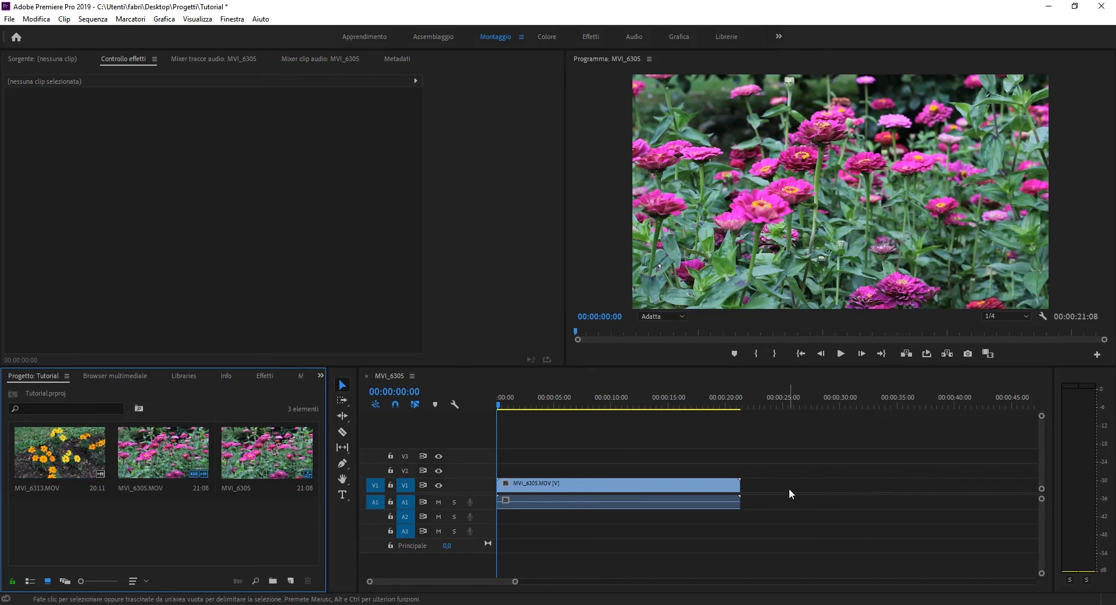
Step: Scrub and play the sequence, then park the playhead at 00:00:09:02 with the Razor tool (C) active
click(511, 405)
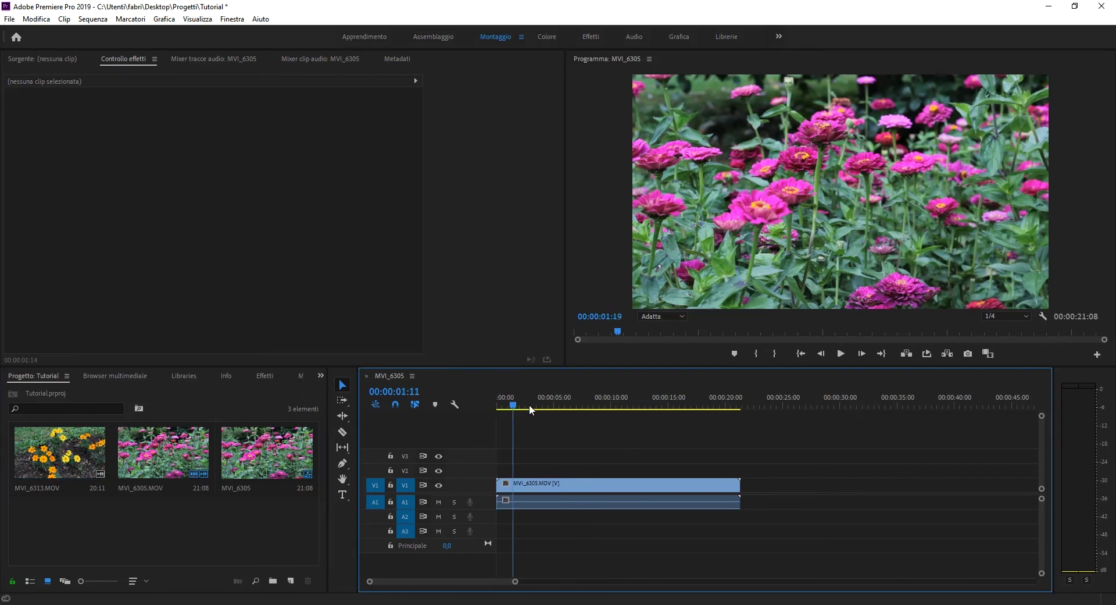
drag(512, 406, 582, 407)
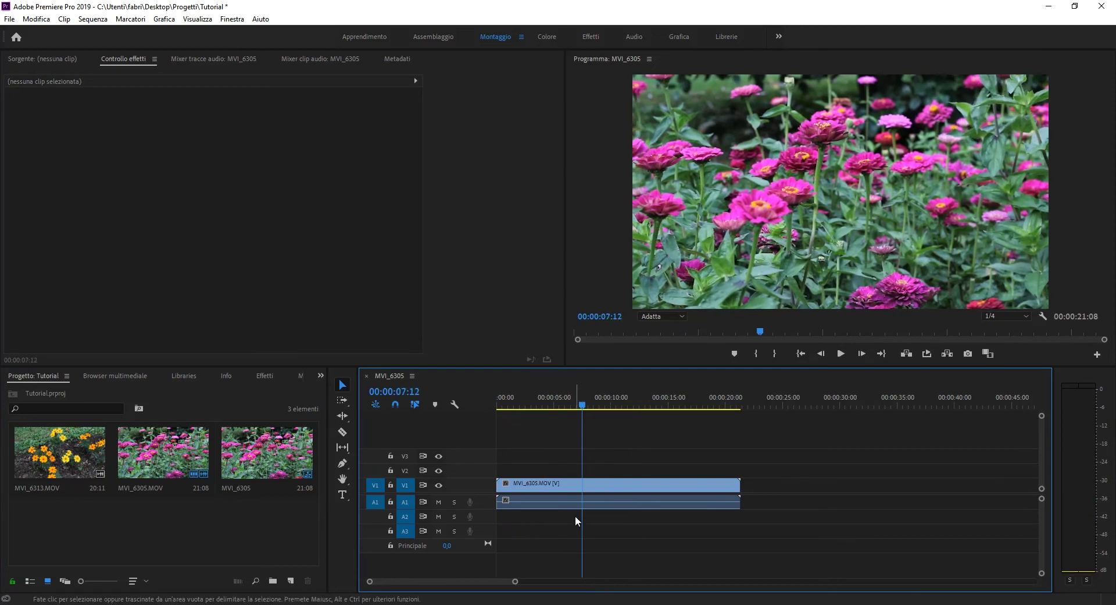
key(space)
key(space)
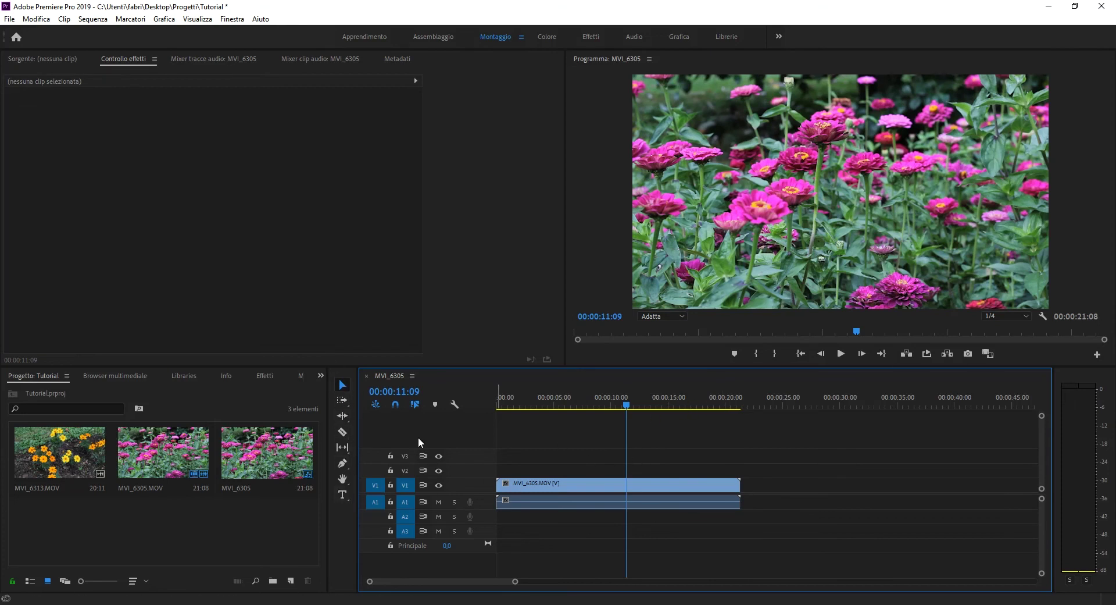
click(344, 386)
click(601, 401)
click(345, 433)
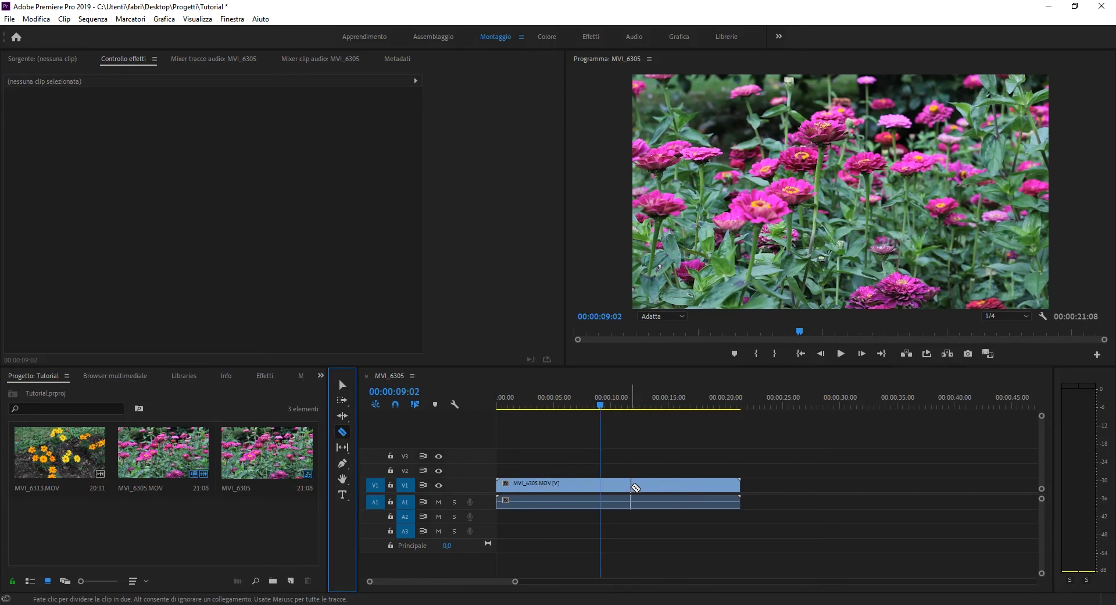
Step: Cut MVI_6305.MOV at the playhead, then drag the second piece later as a test
click(631, 486)
click(343, 385)
mouse_move(696, 488)
mouse_down()
mouse_move(748, 487)
mouse_move(684, 492)
mouse_up()
Step: Undo the piece moves and the split via Modifica > Annulla, then Ripristina the split only
click(39, 21)
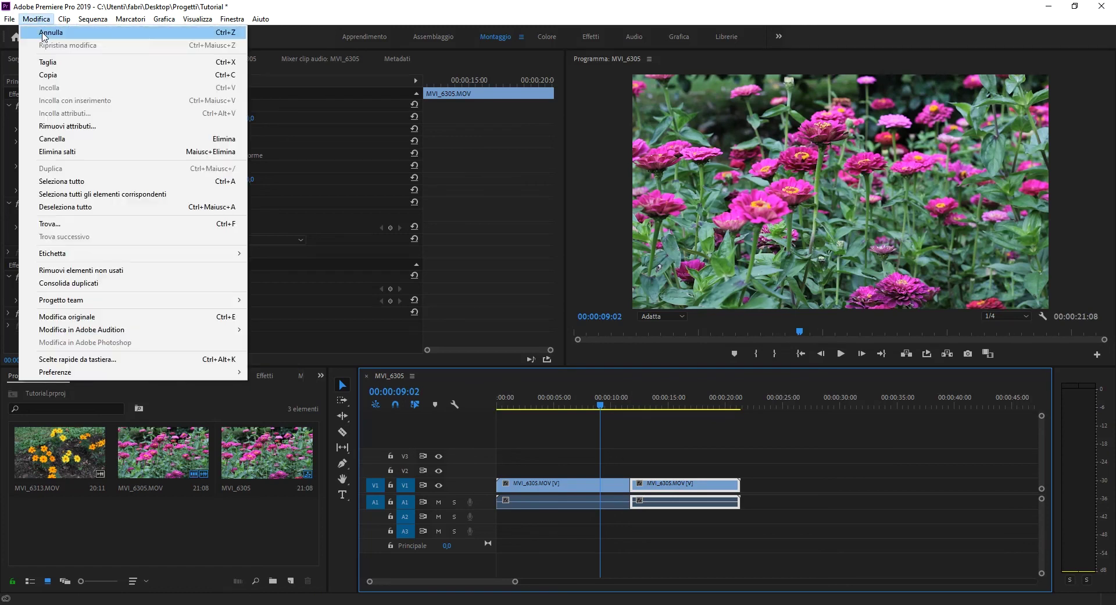
click(47, 32)
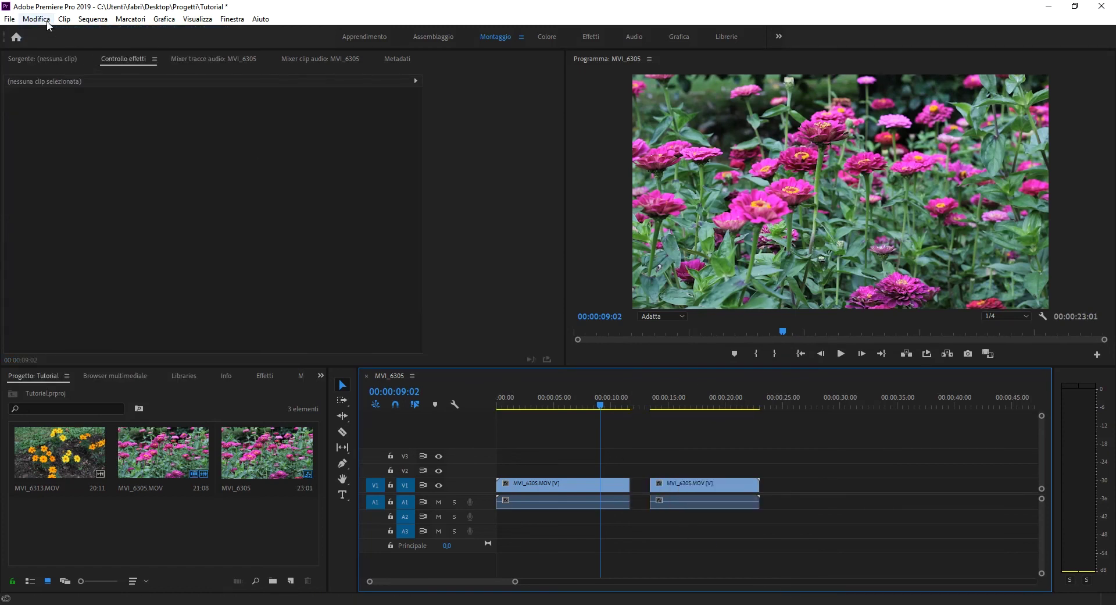
click(36, 19)
click(44, 32)
click(37, 19)
click(45, 32)
click(30, 21)
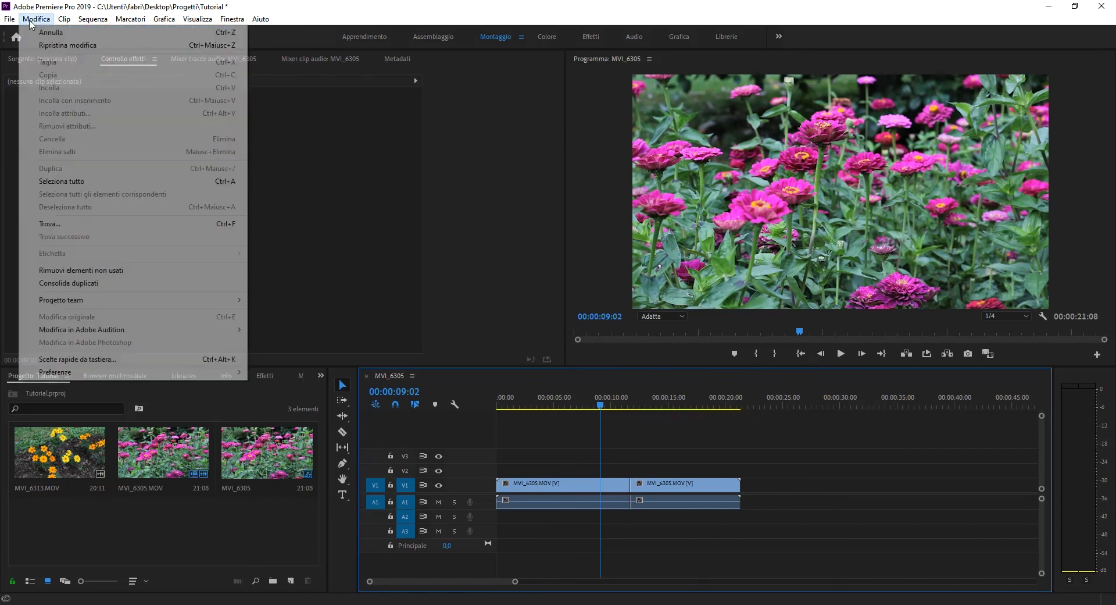
click(46, 33)
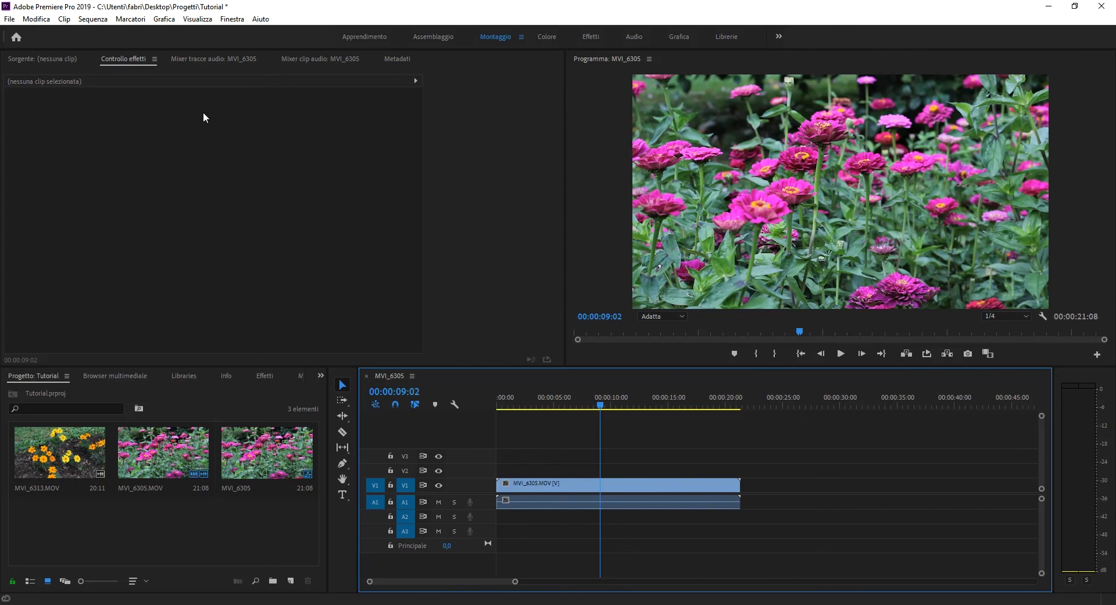
click(37, 18)
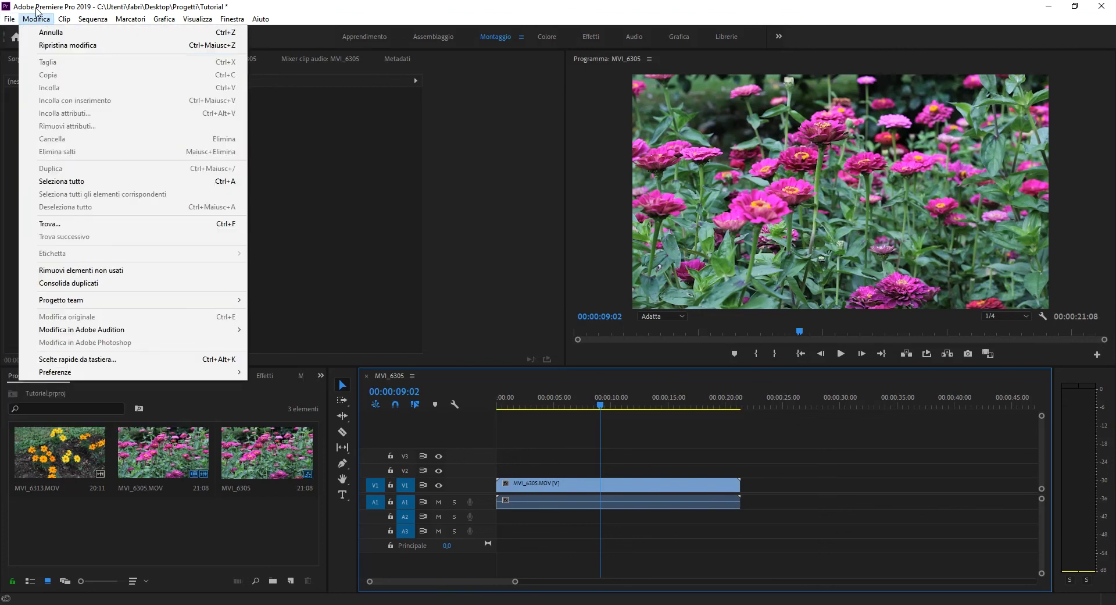
click(67, 45)
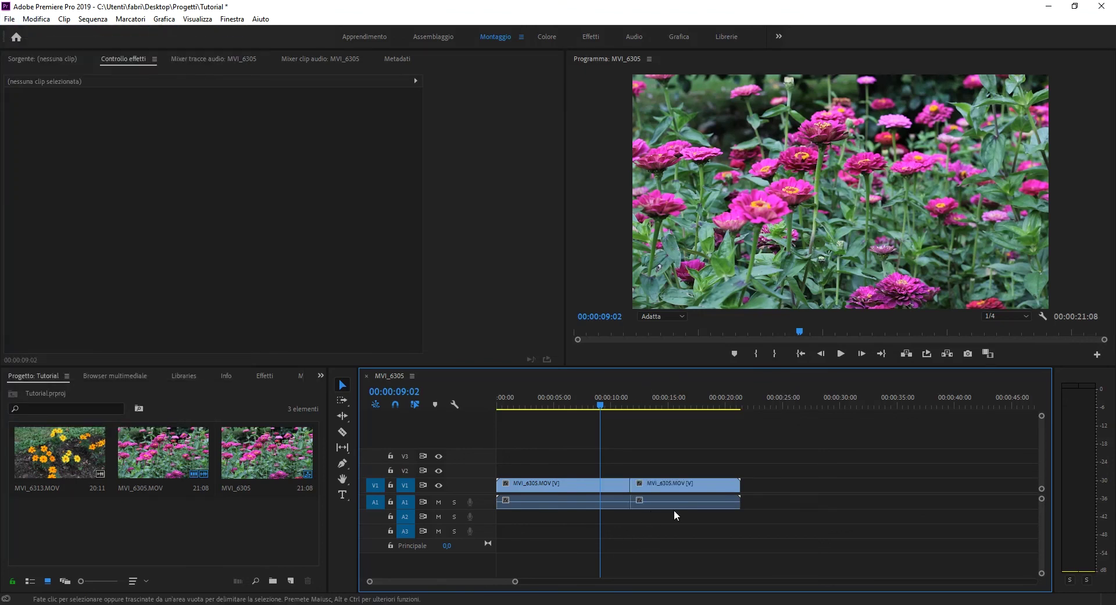
click(39, 19)
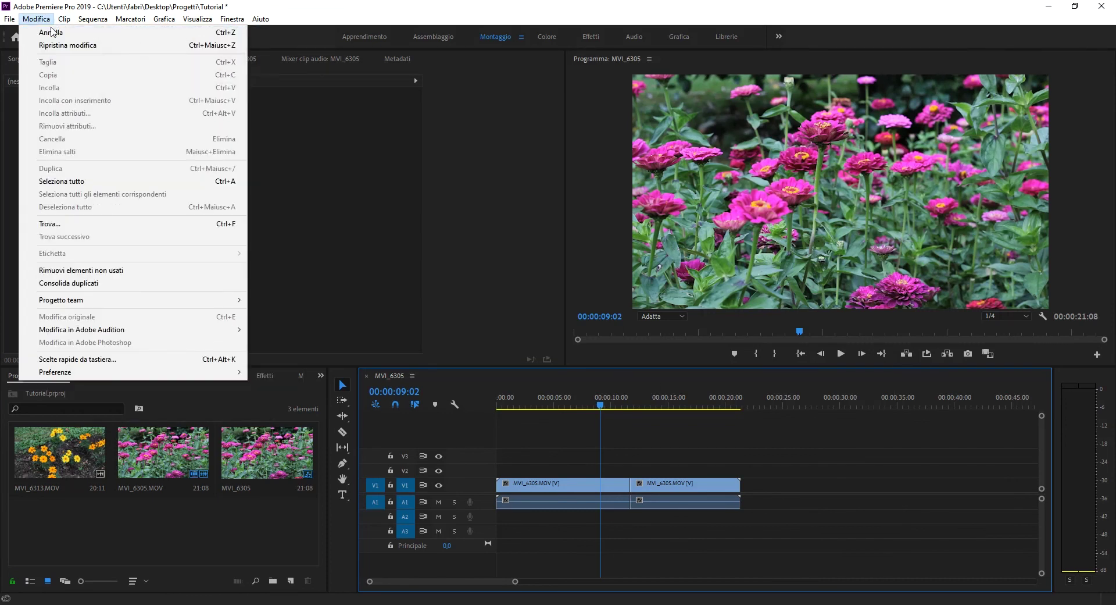
key(Escape)
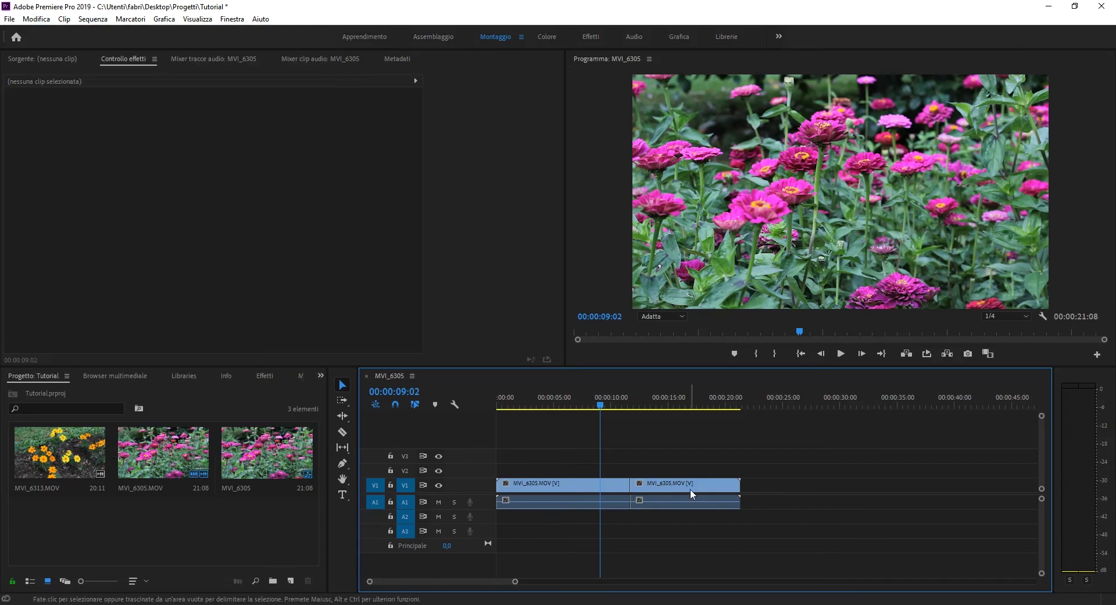
click(652, 397)
click(677, 489)
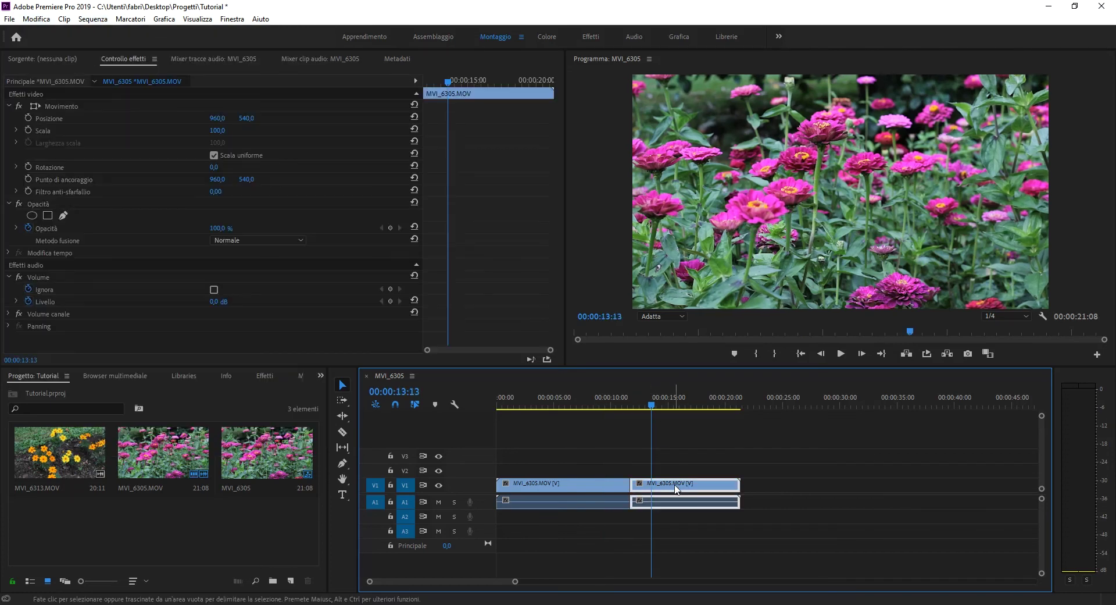
click(36, 18)
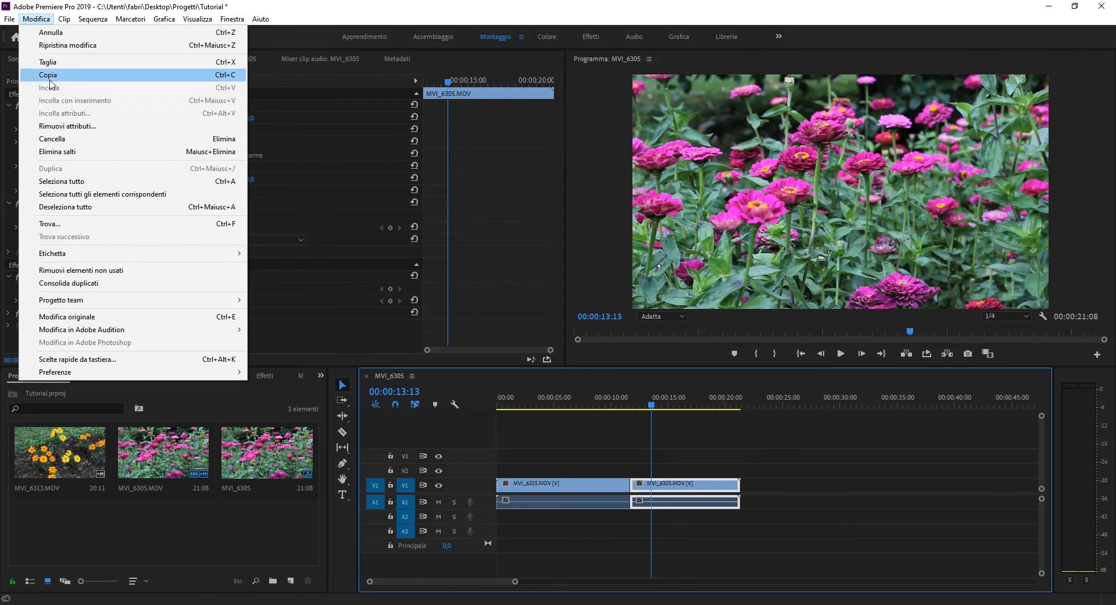
click(50, 82)
click(854, 401)
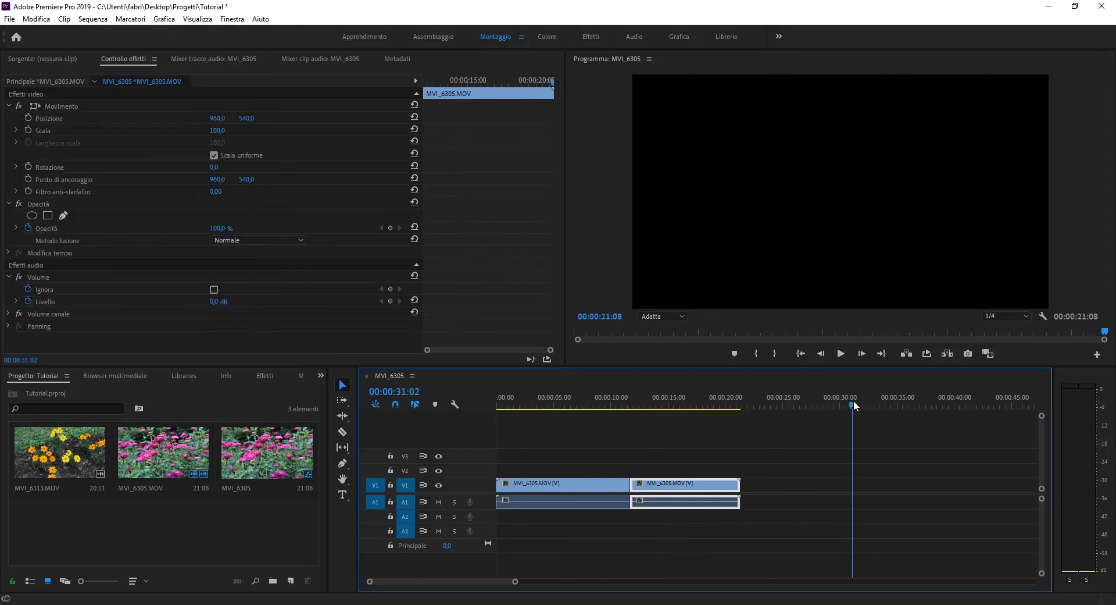
click(36, 18)
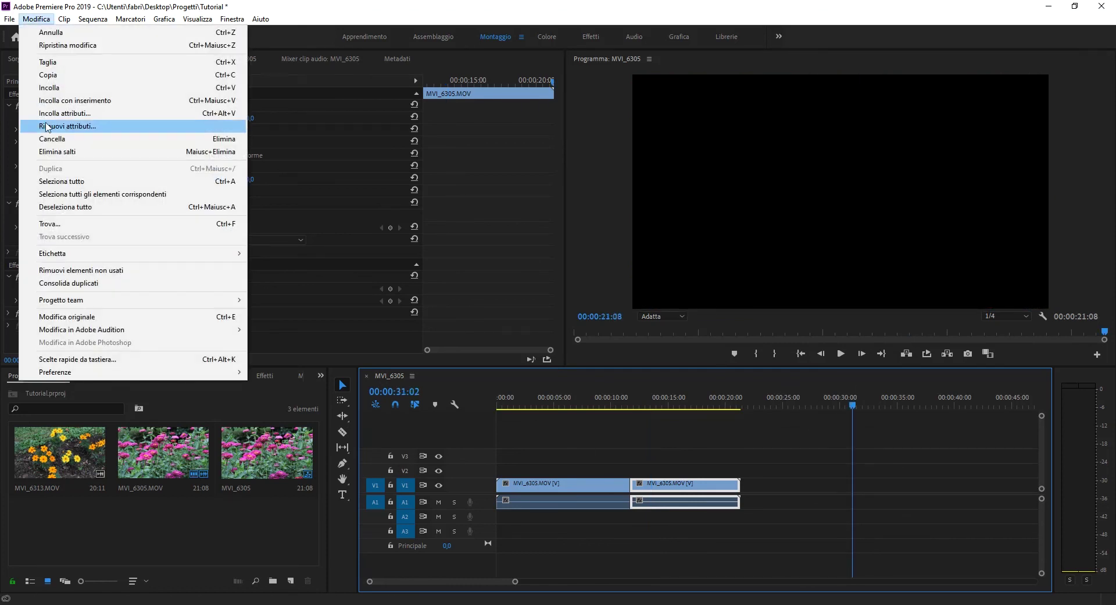
click(64, 87)
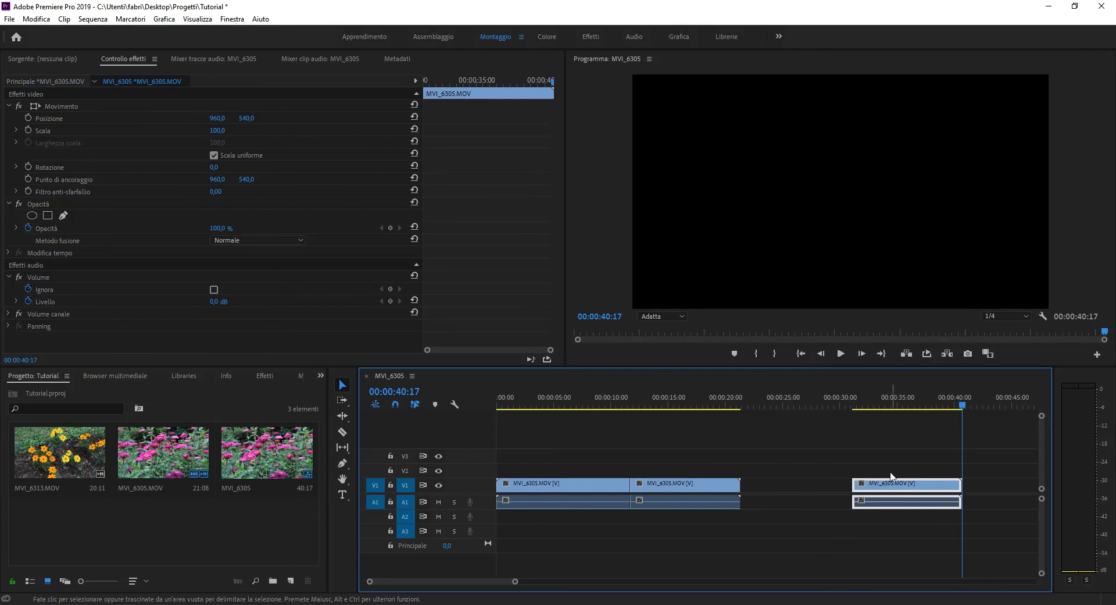
key(Delete)
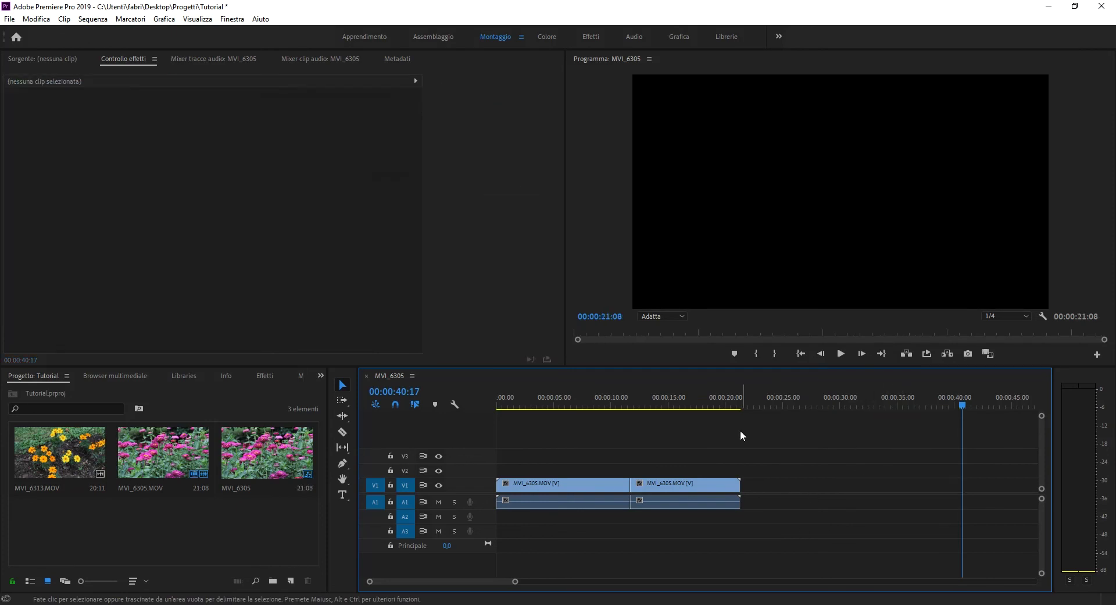
click(673, 401)
click(690, 483)
click(36, 18)
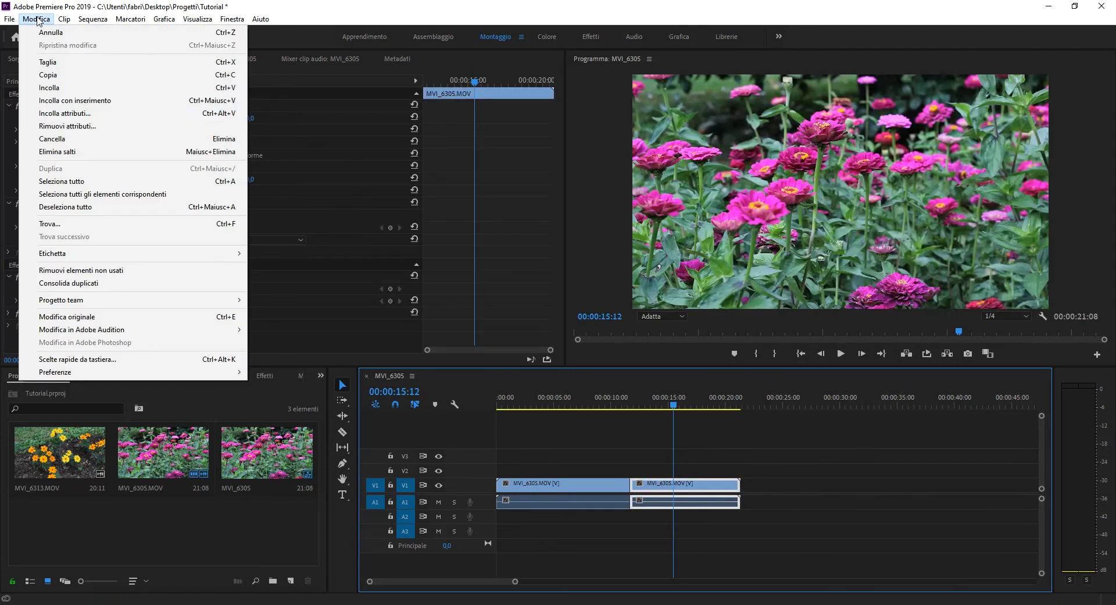
click(48, 62)
click(789, 398)
click(36, 19)
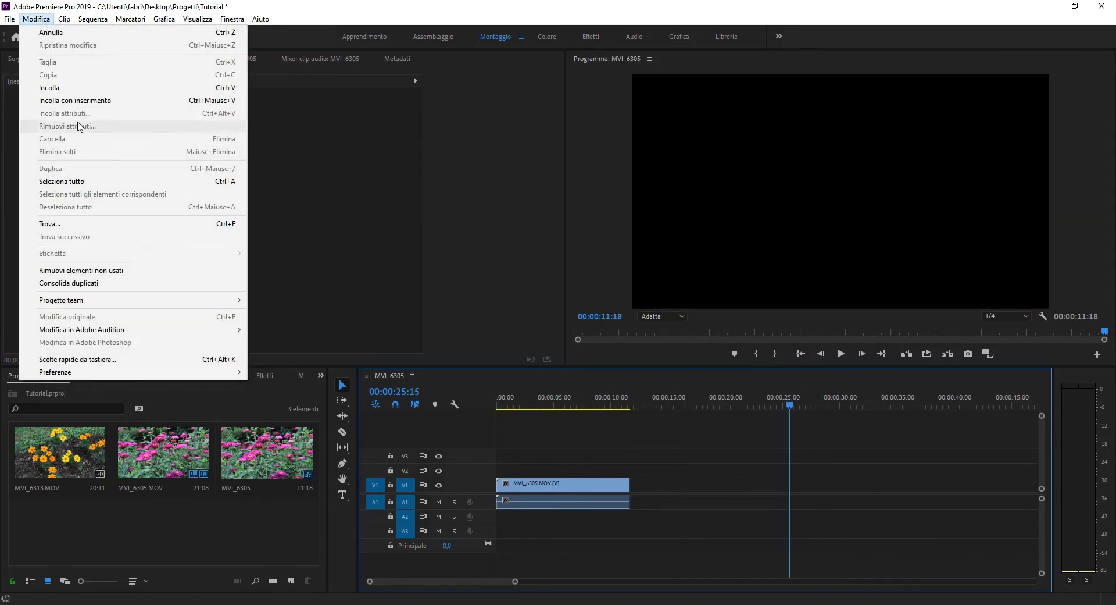
click(49, 88)
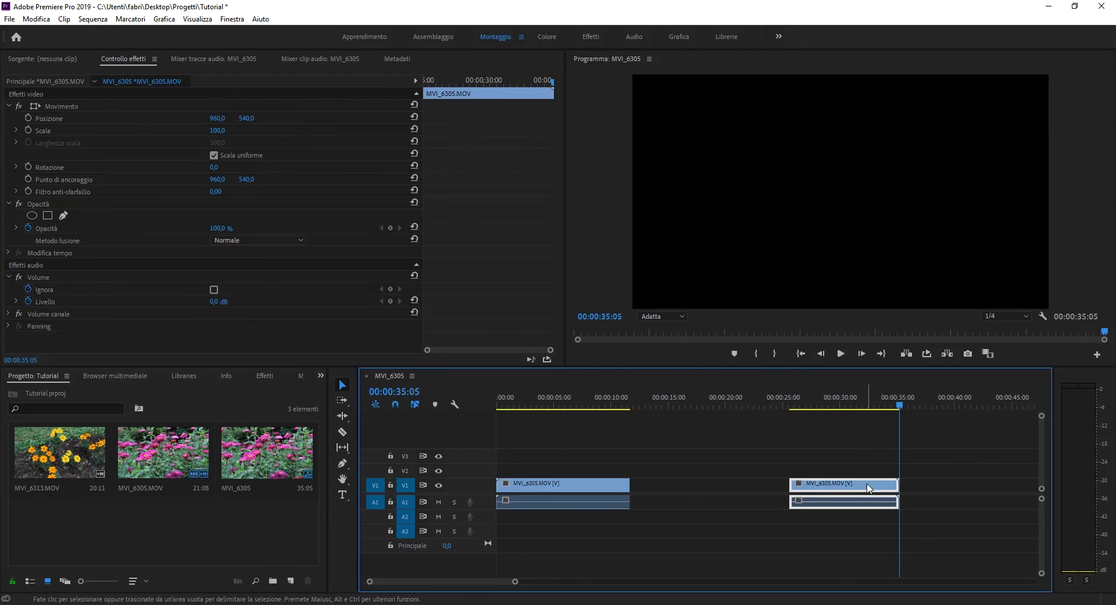
drag(869, 488, 711, 486)
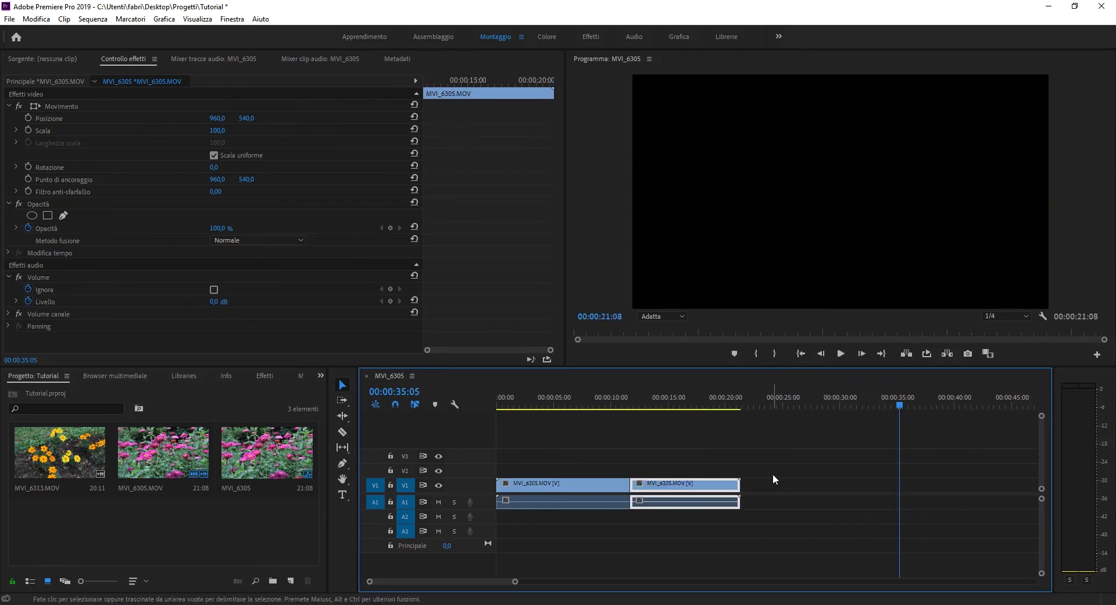
click(738, 445)
click(653, 394)
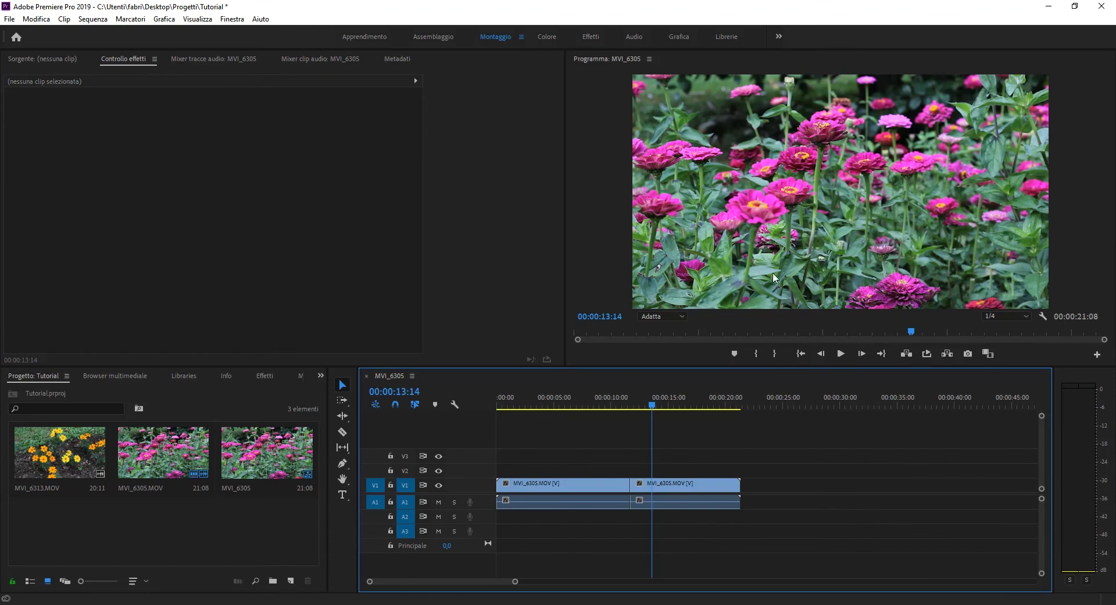
click(841, 354)
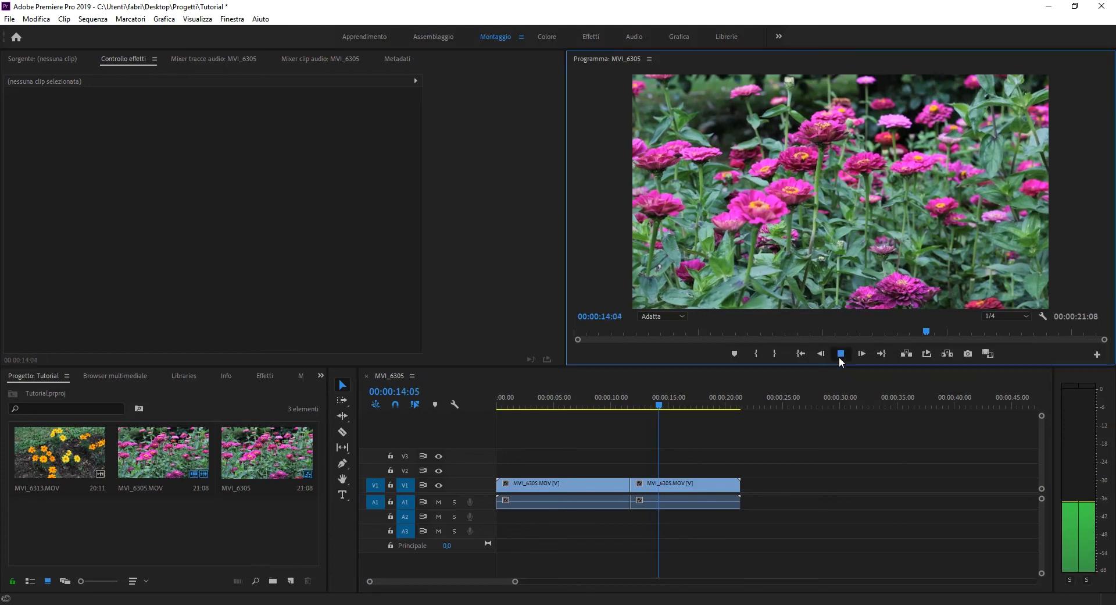
click(841, 354)
click(1015, 317)
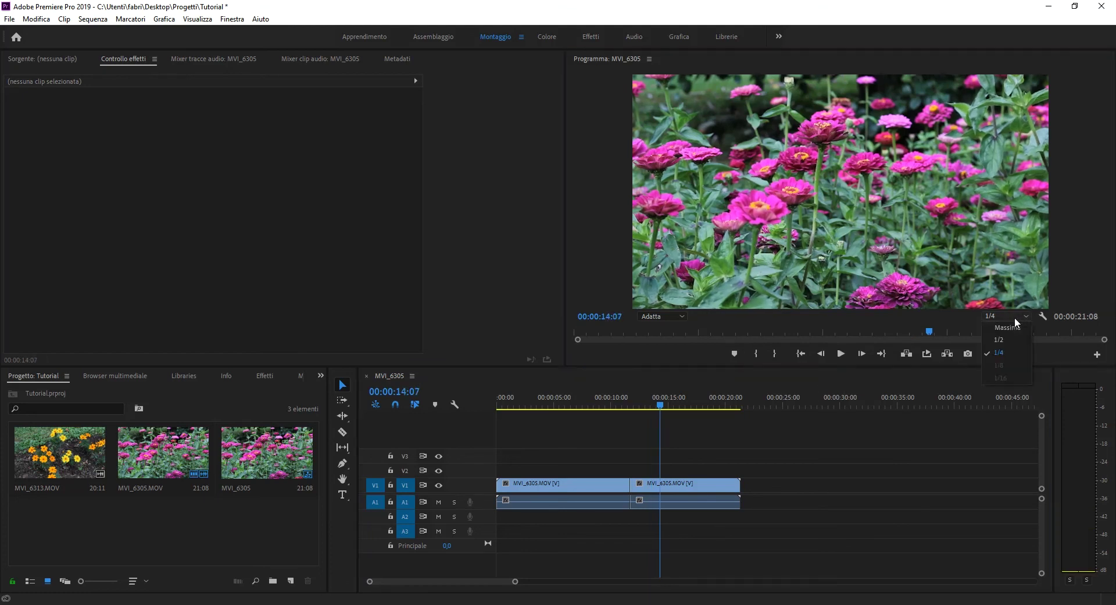
click(1016, 328)
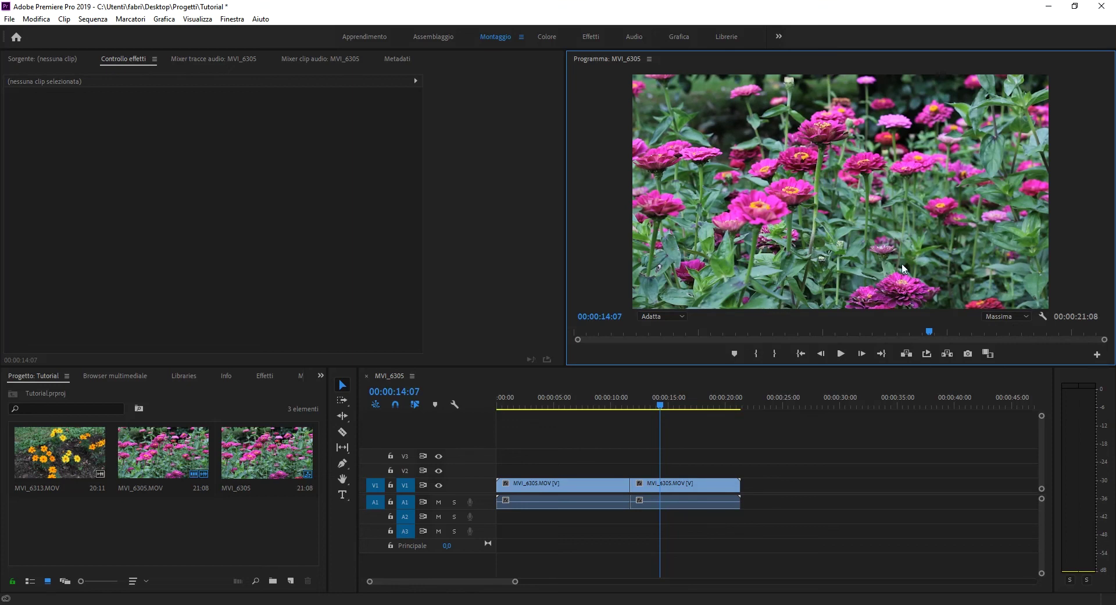
click(1021, 319)
click(1014, 339)
click(1015, 315)
click(1003, 351)
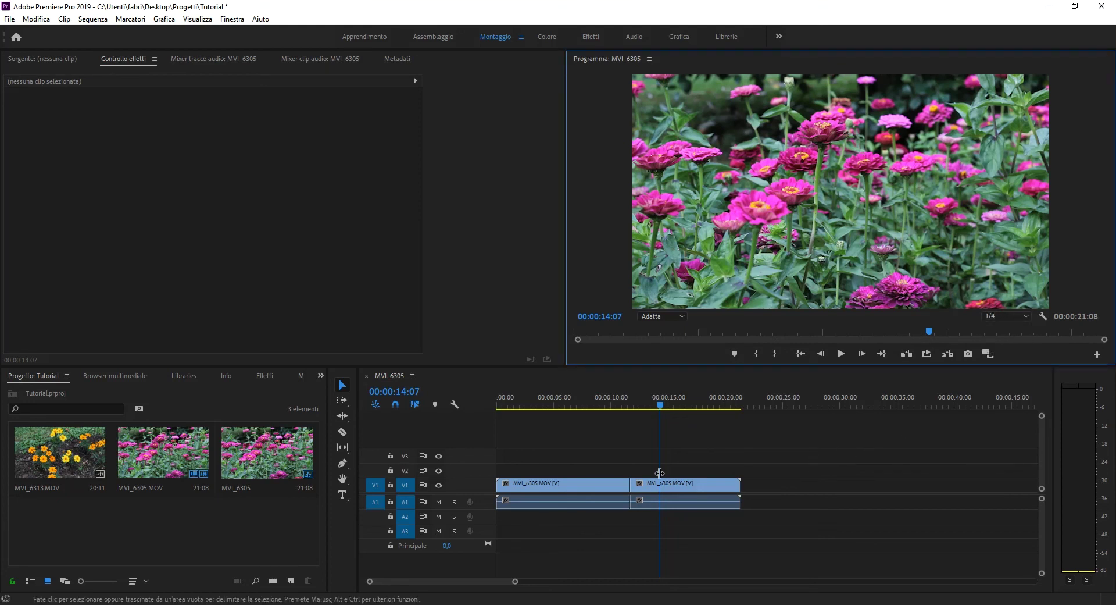
Step: Mute track A1 and play the sequence to confirm, keeping 1/4 playback resolution
click(439, 502)
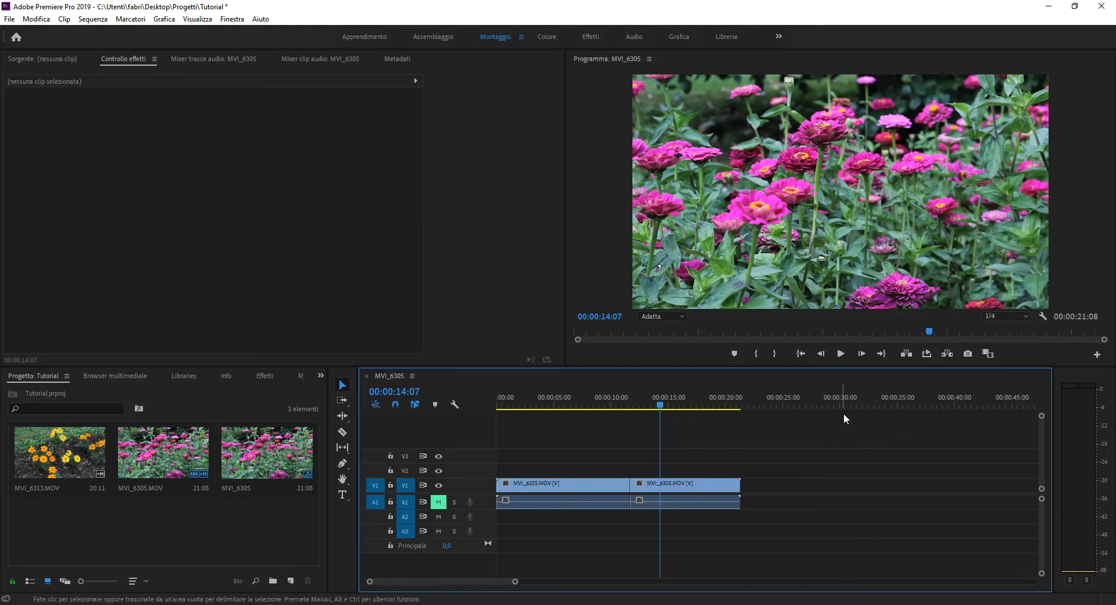
click(841, 352)
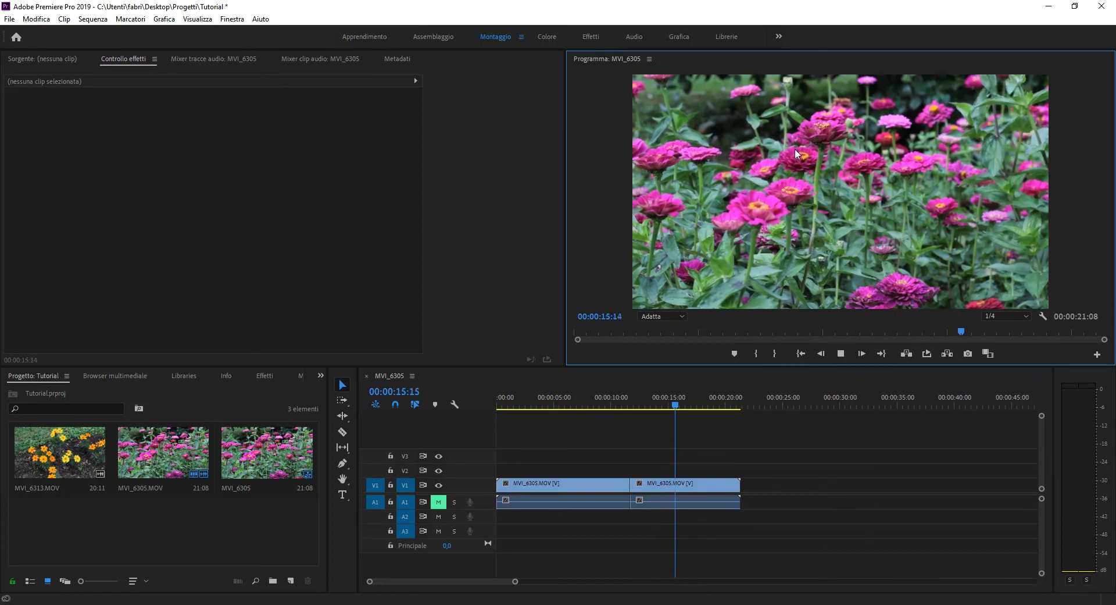
click(841, 355)
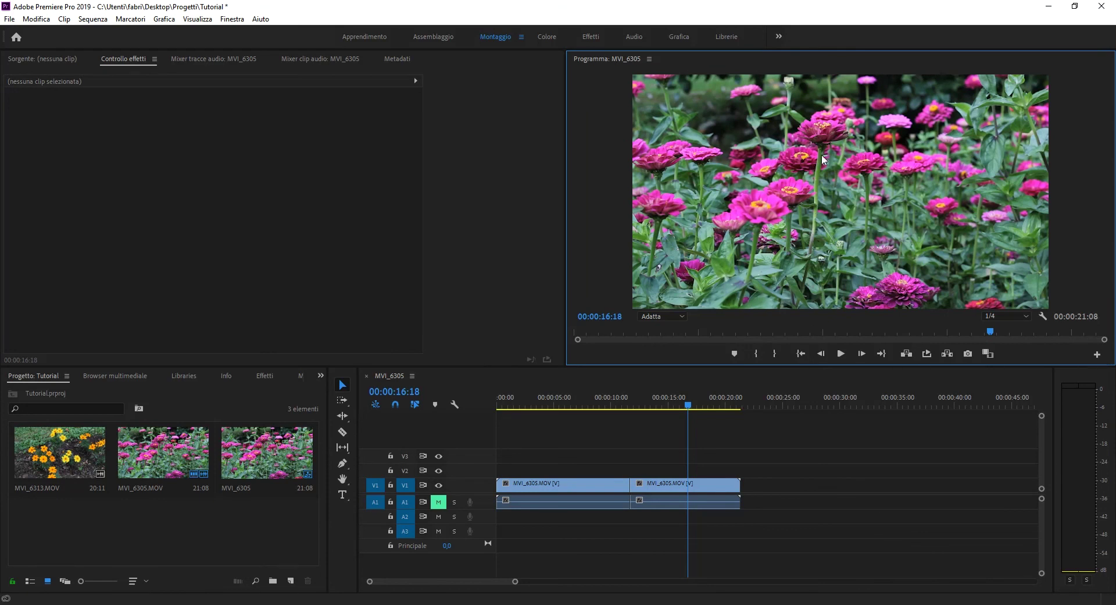
click(1019, 316)
click(1021, 315)
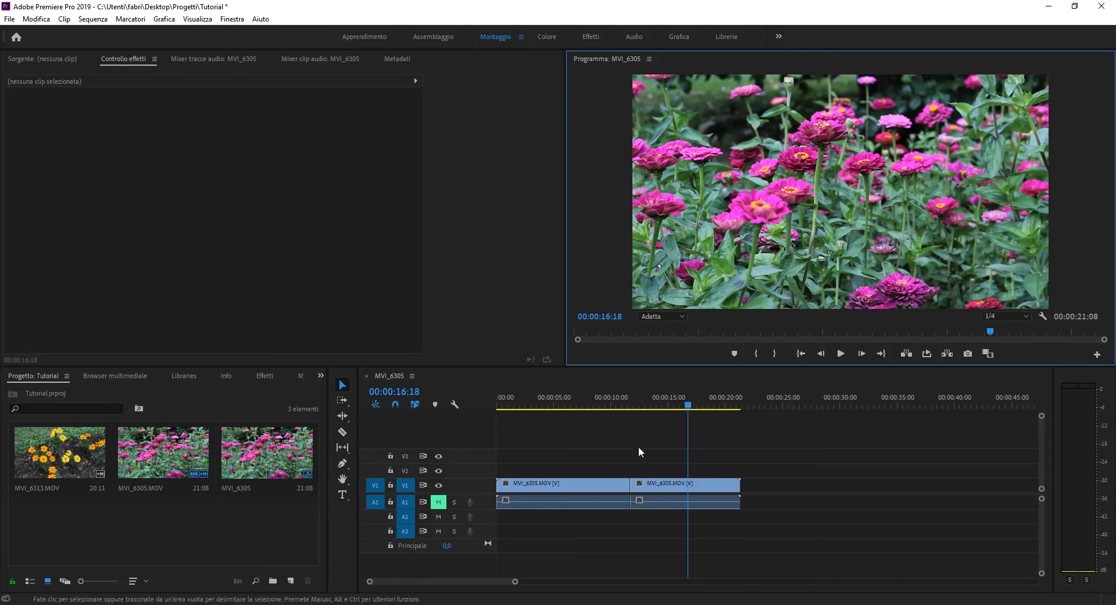
Step: Play from 00:00:05:17, then test Step Back, Go to In and Go to Out, ending at the start
click(562, 398)
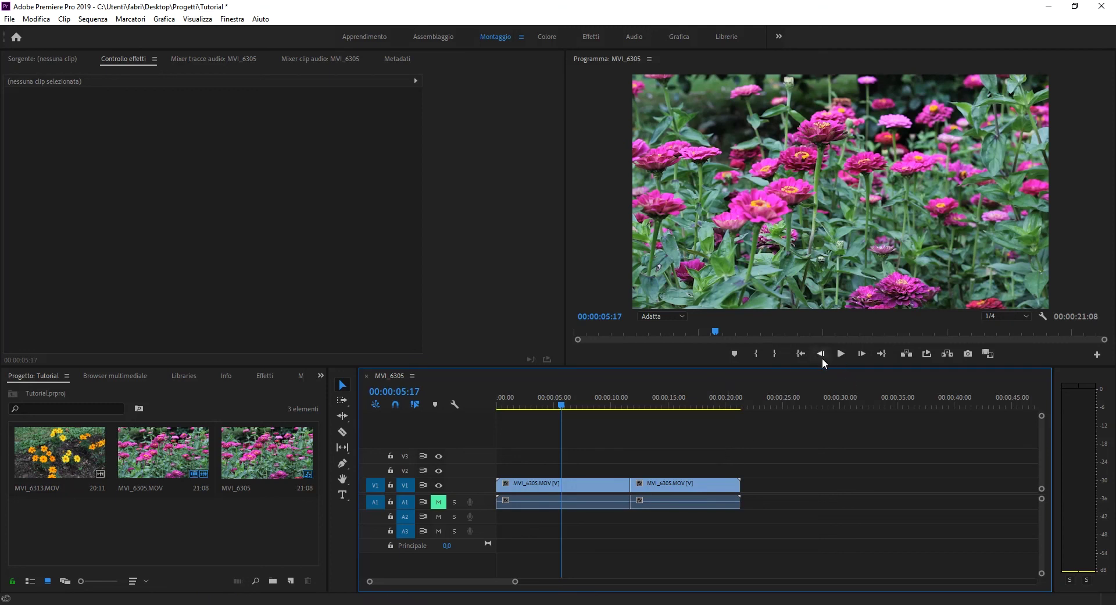
click(840, 354)
click(844, 354)
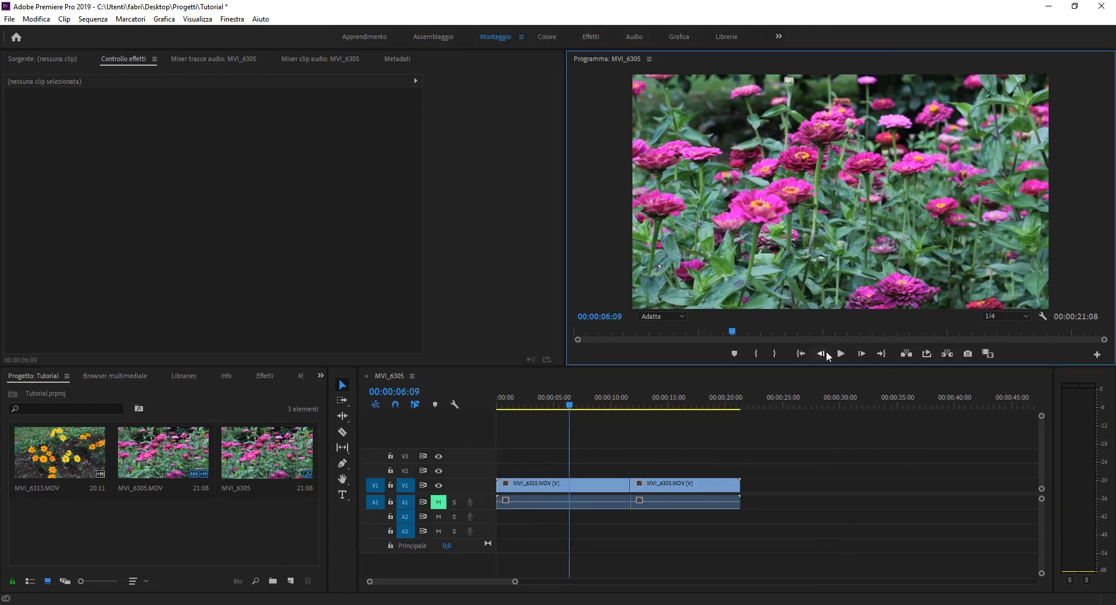
shift+click(821, 354)
click(803, 353)
click(882, 353)
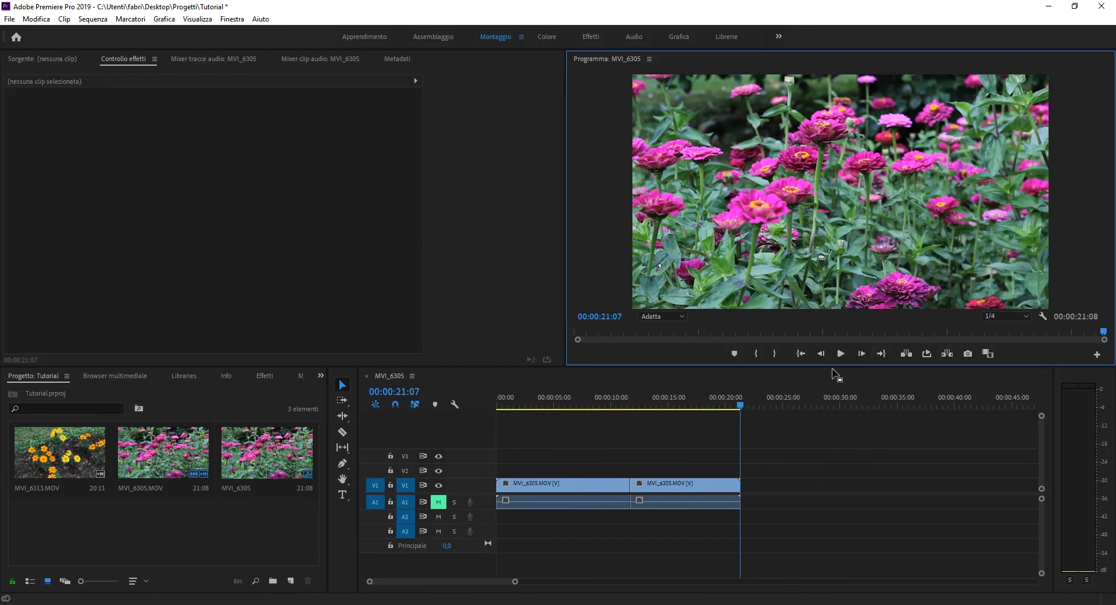
click(803, 354)
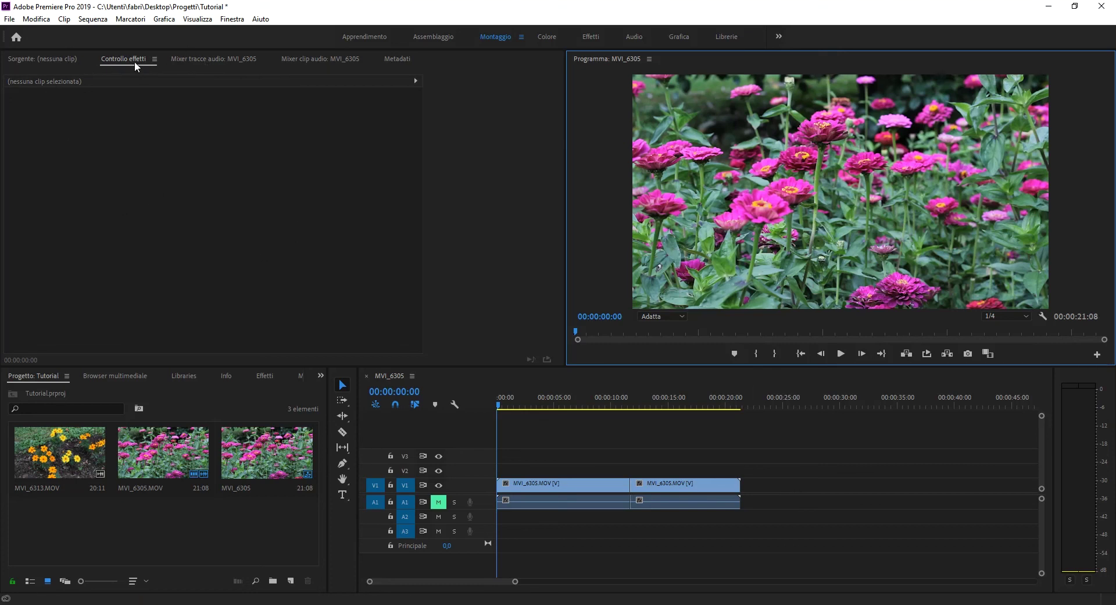
Step: Inspect the first clip's Posizione, Scala and Rotazione, then select the second MVI_6305 piece
click(594, 484)
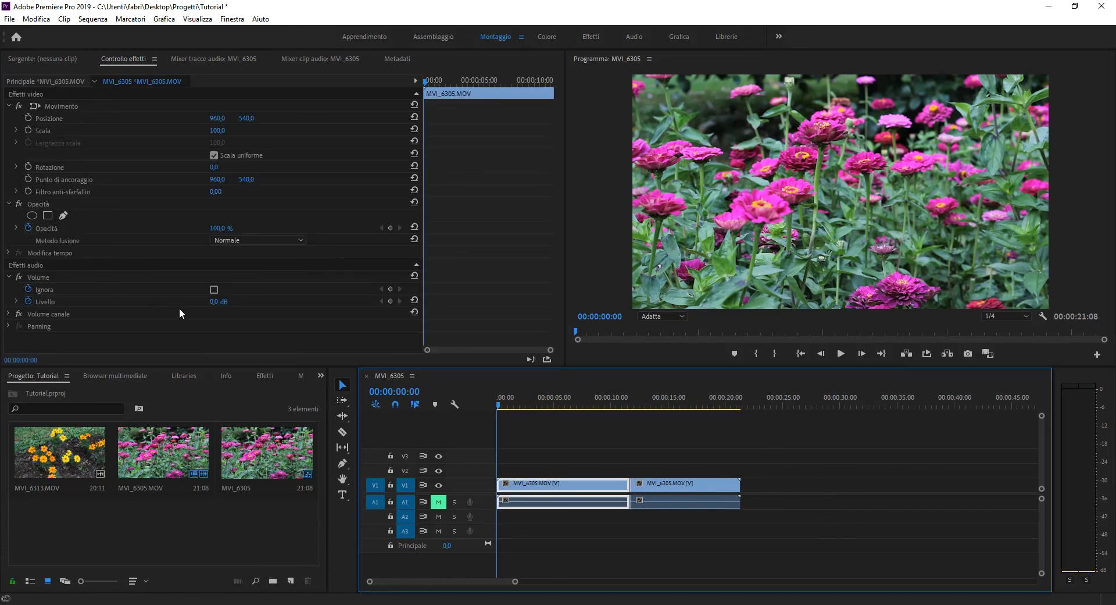
click(60, 118)
click(51, 131)
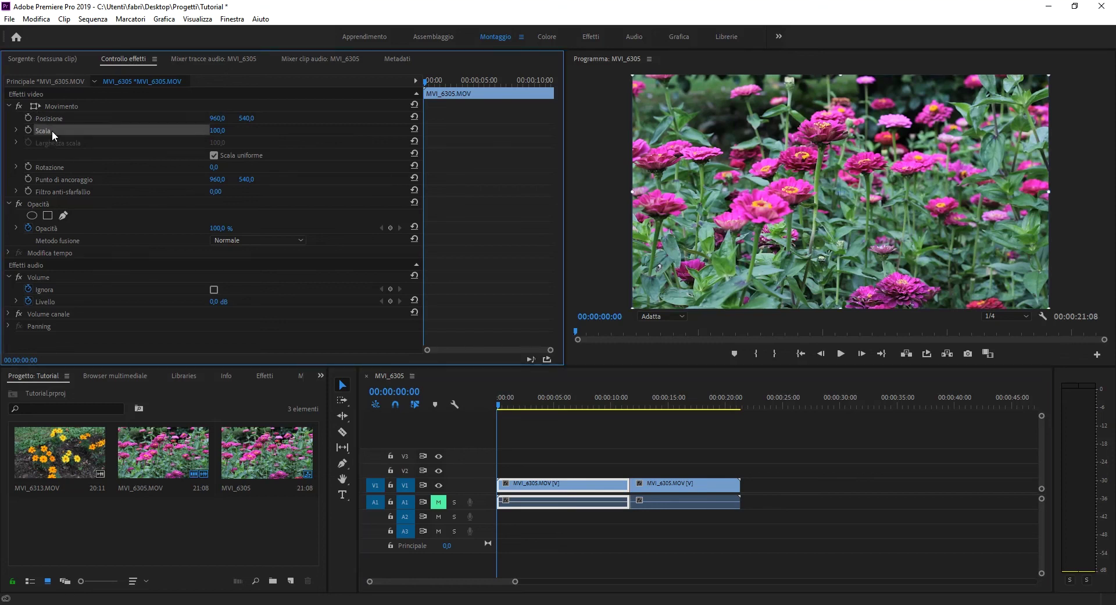
click(67, 167)
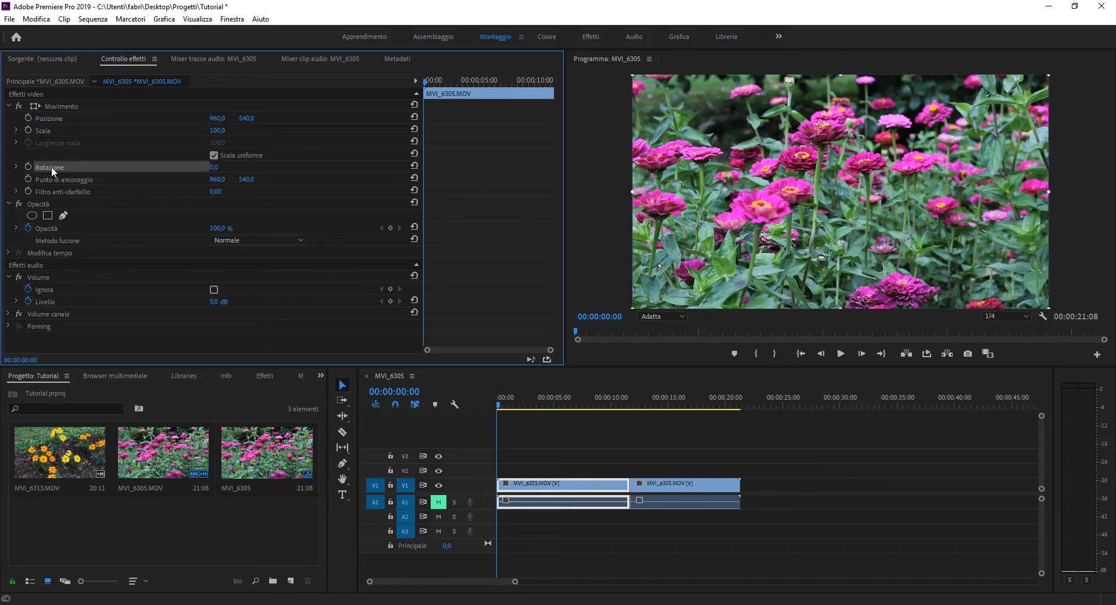
click(44, 265)
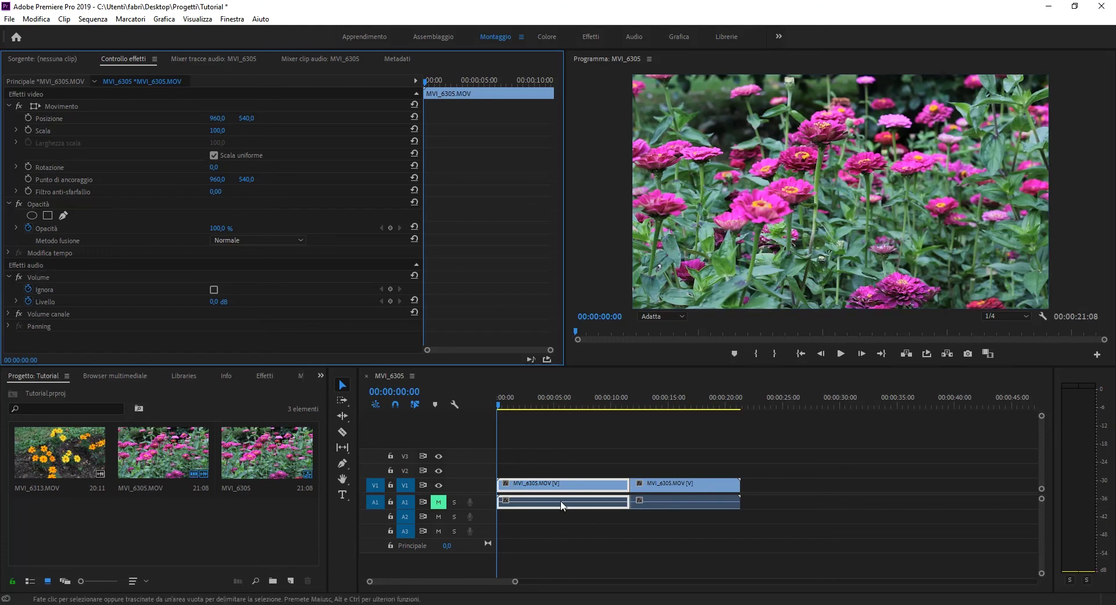
click(683, 490)
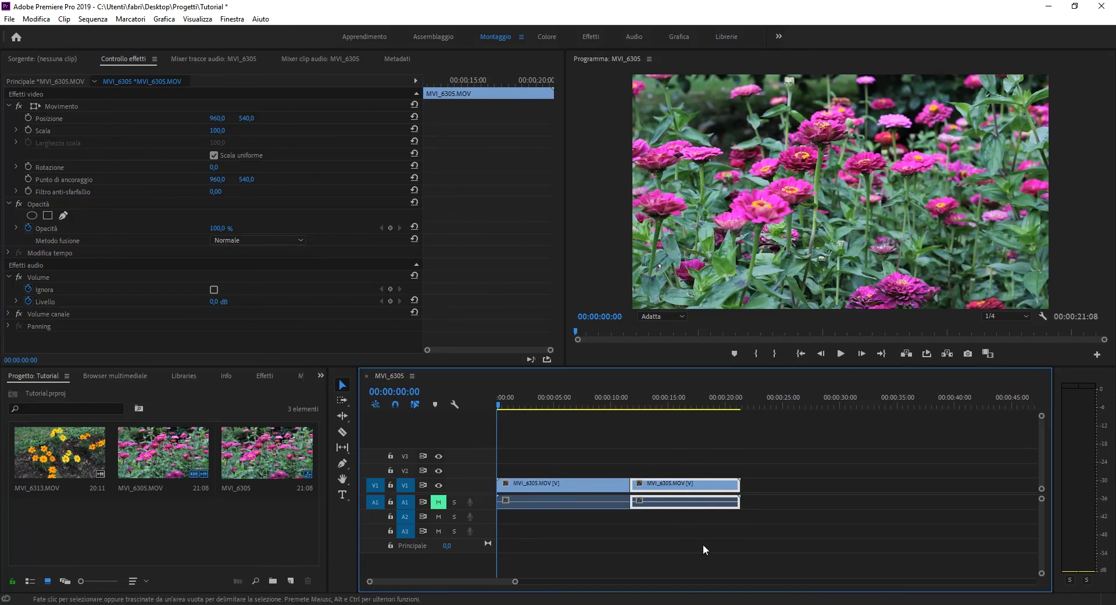
Step: Browse the upper panel group: audio mixers, Sorgente and Controllo effetti
click(212, 59)
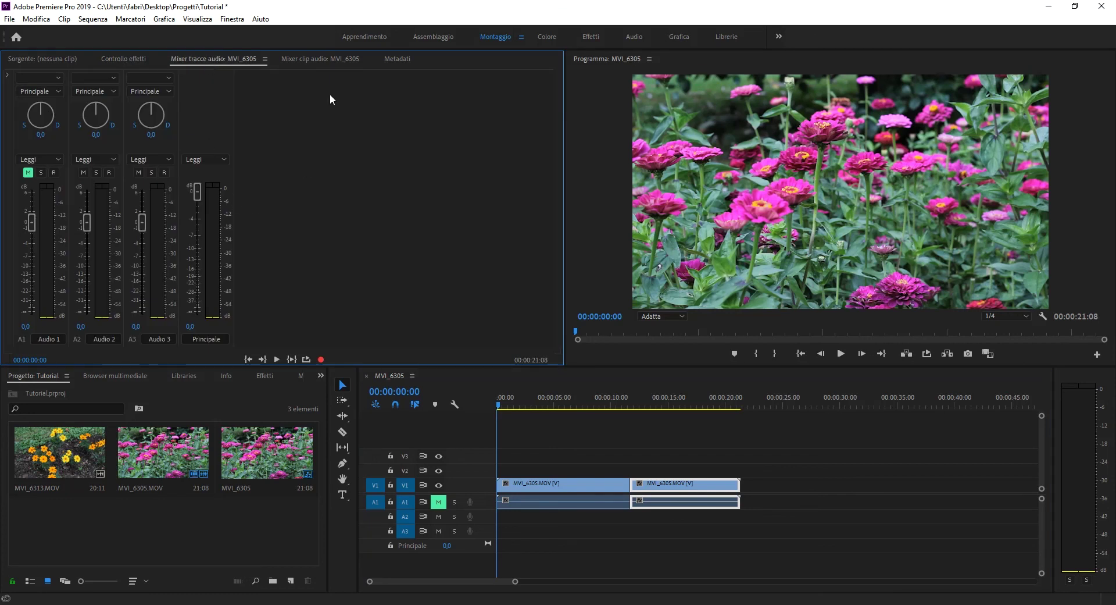
click(333, 60)
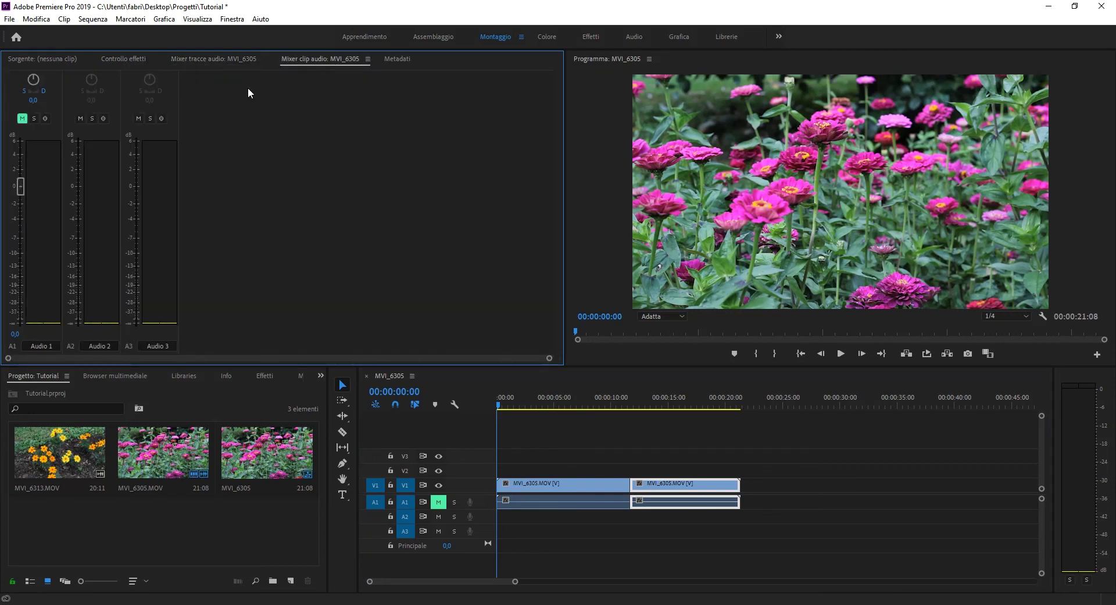
click(211, 58)
click(121, 57)
click(61, 57)
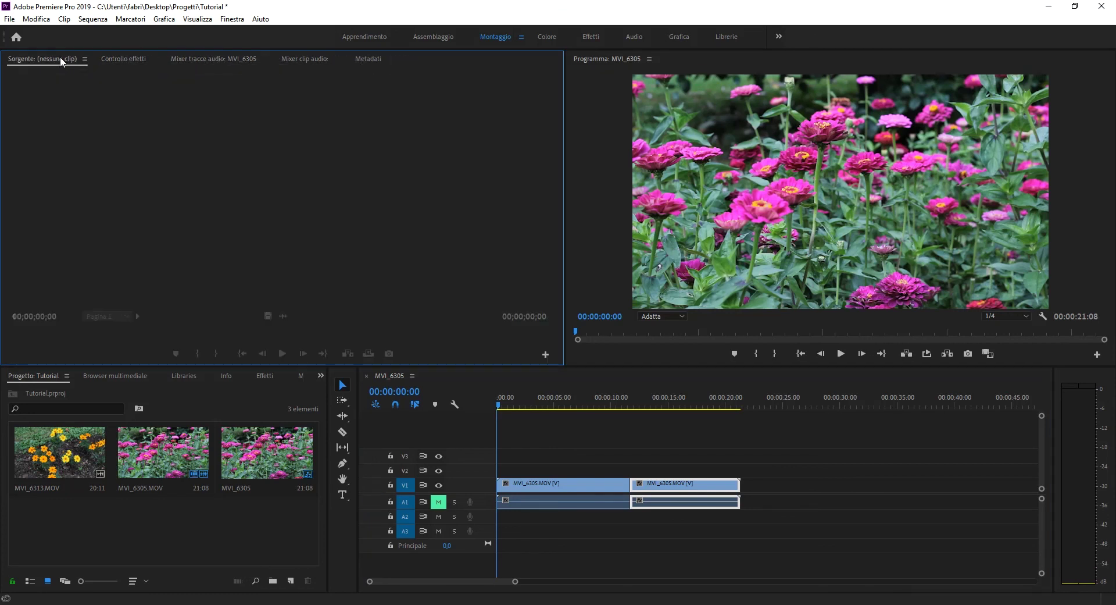
click(131, 60)
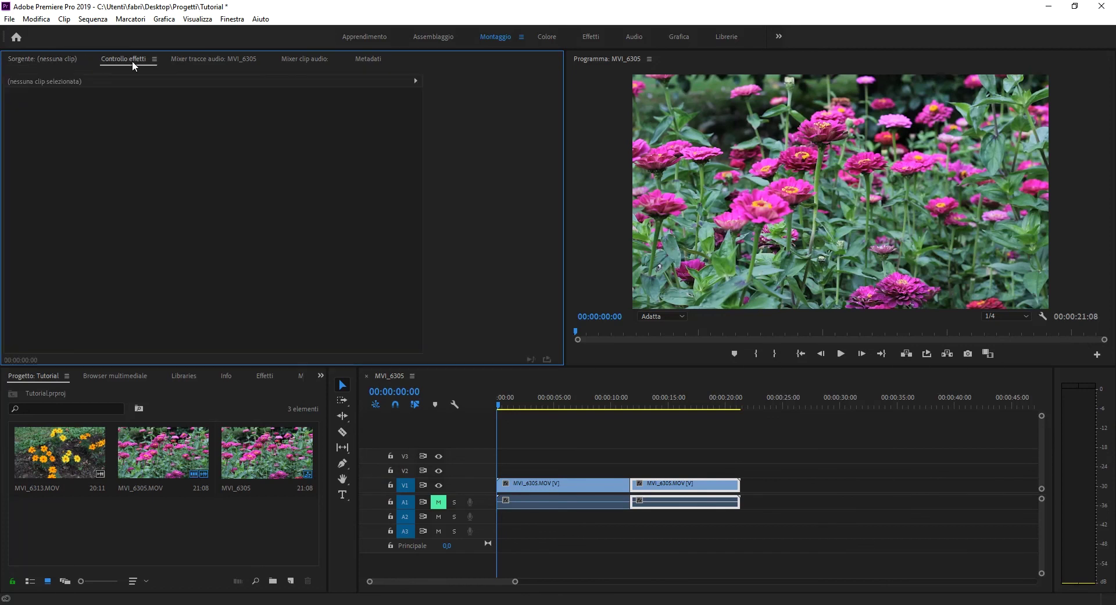
Step: Check Browser multimediale and Info, select the first clip half, and show the Effetti folders
click(129, 376)
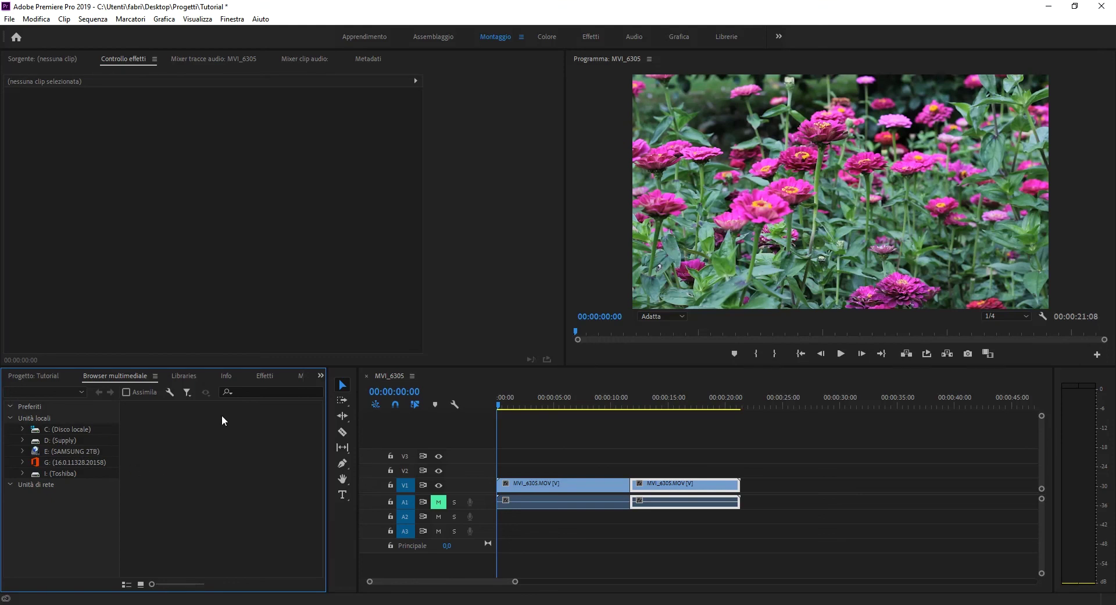
click(234, 375)
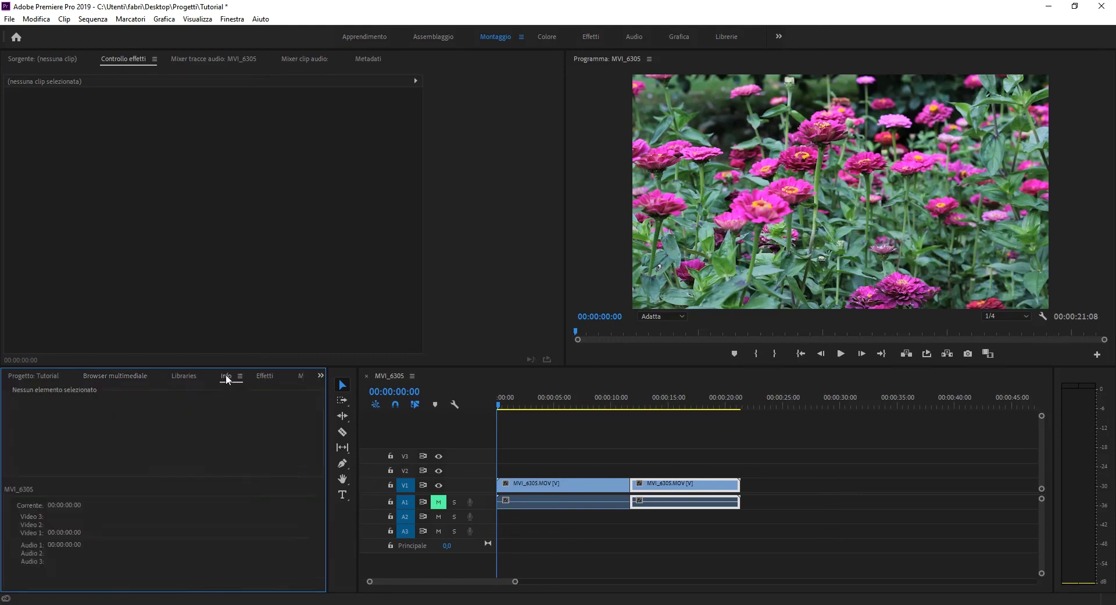
click(586, 488)
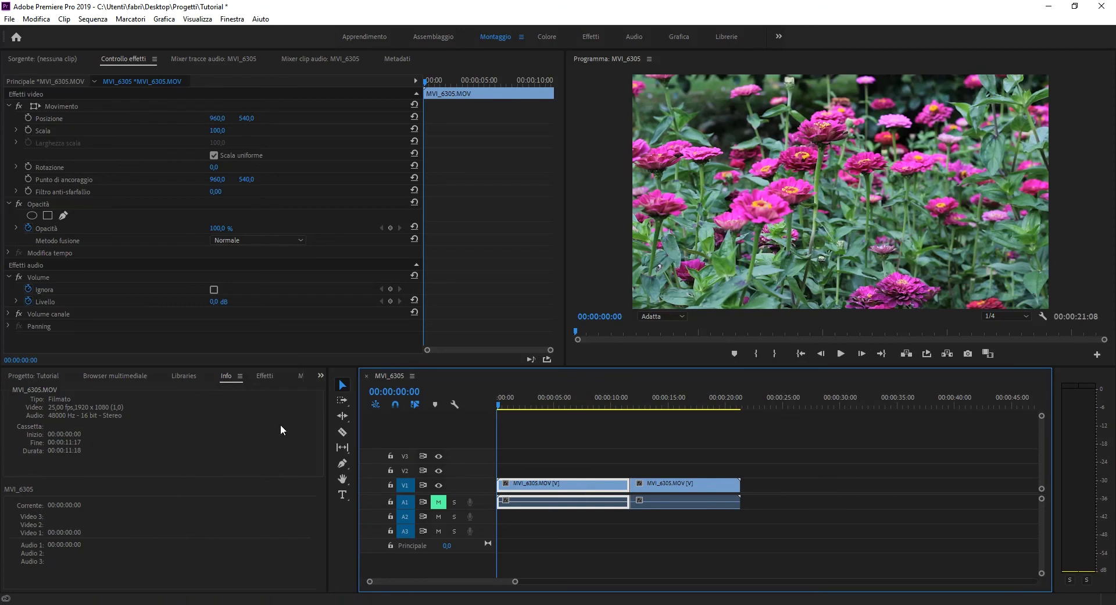
click(267, 376)
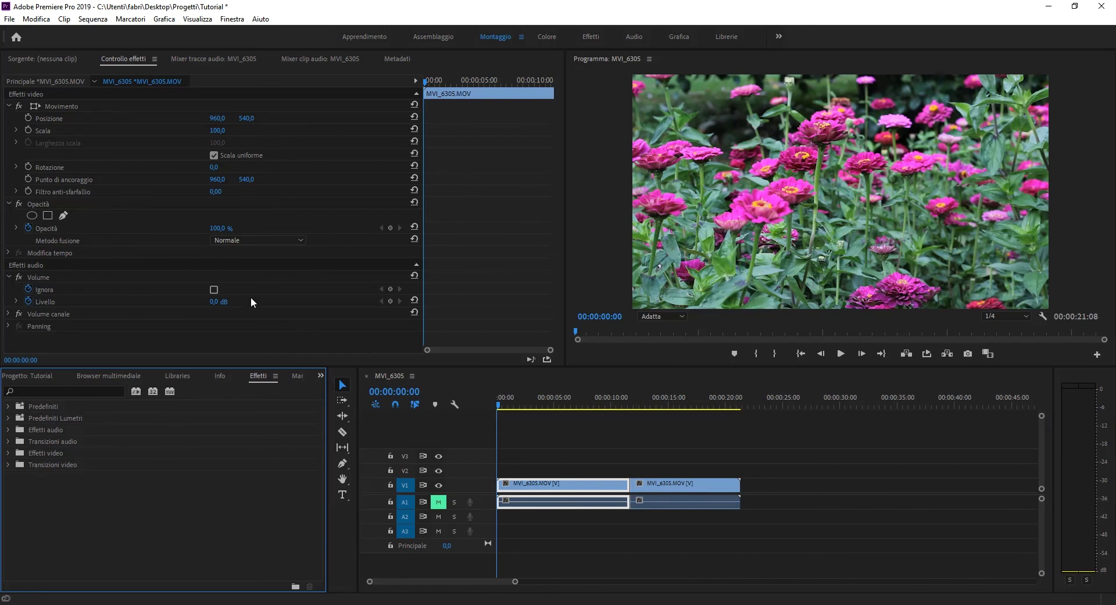
click(232, 19)
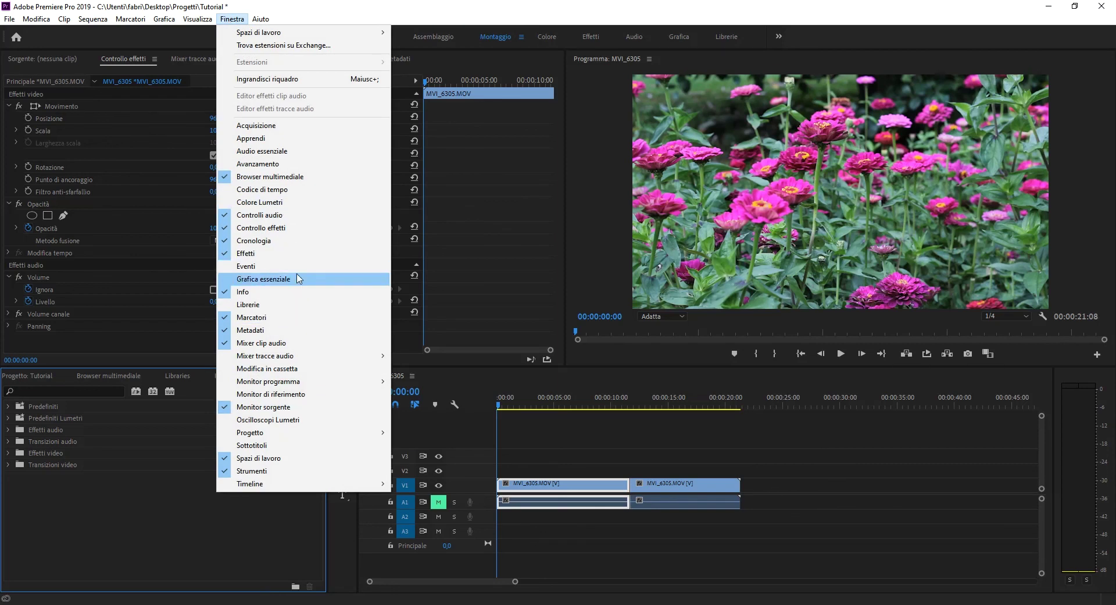
Step: Open Grafica essenziale from Finestra, then close it with its ≡ menu's Chiudi pannello
click(299, 256)
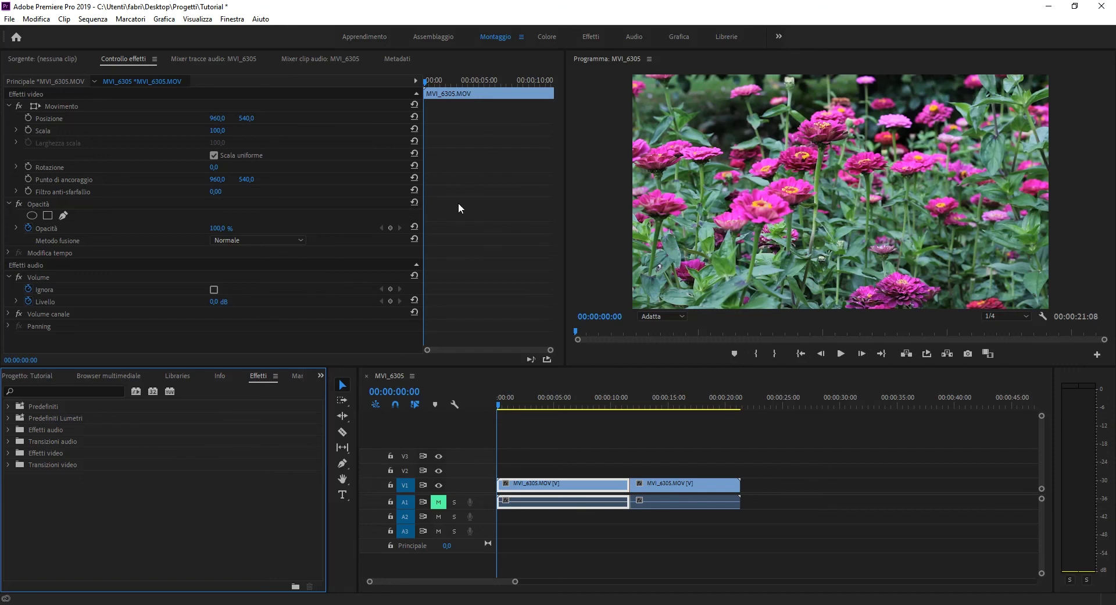
click(234, 19)
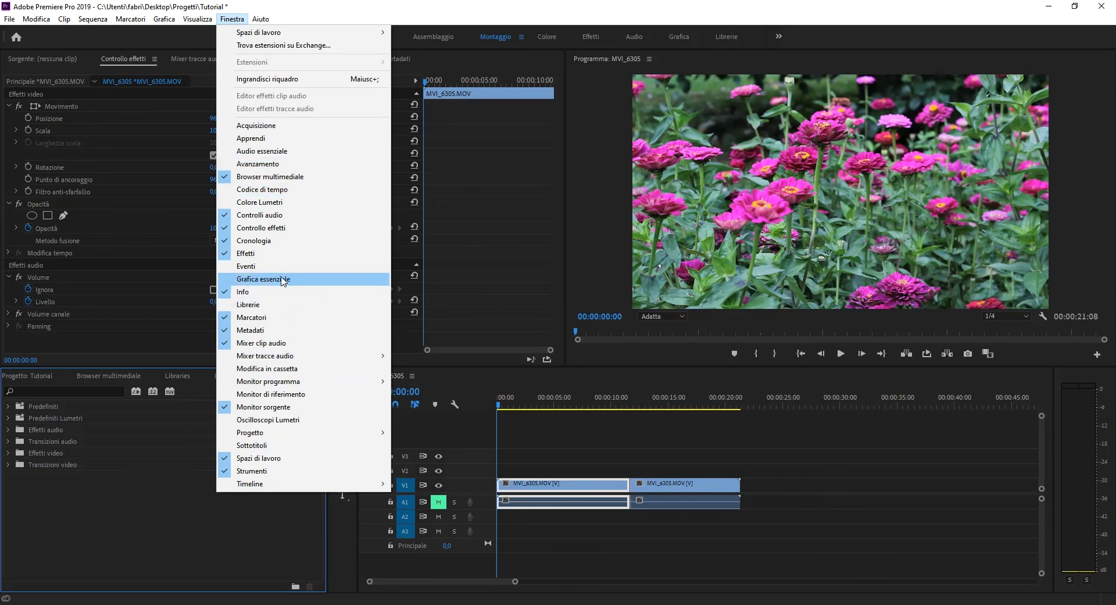
click(274, 282)
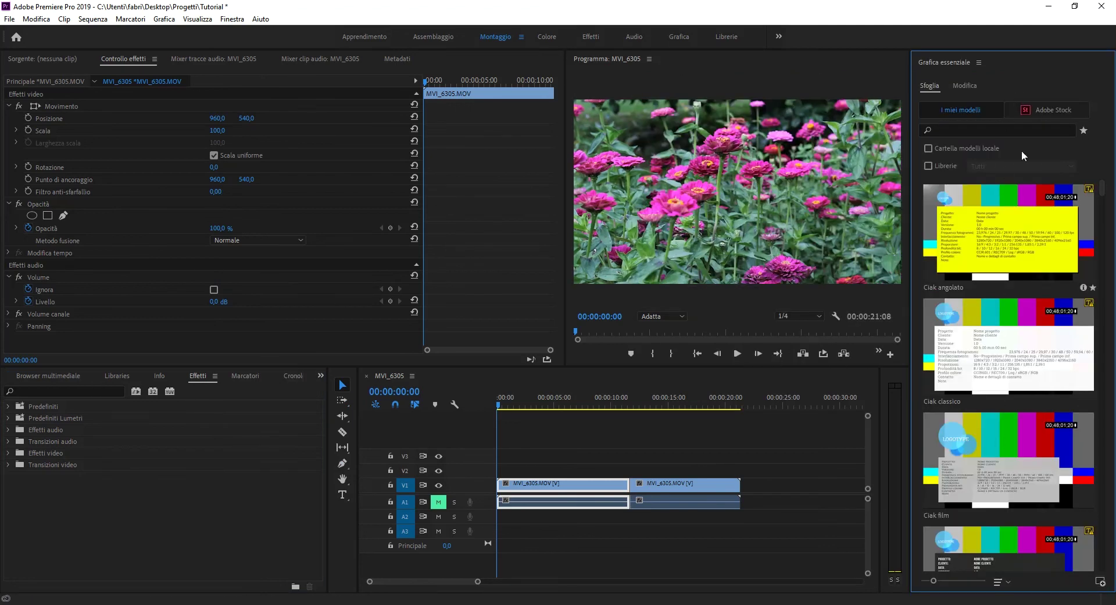
click(980, 63)
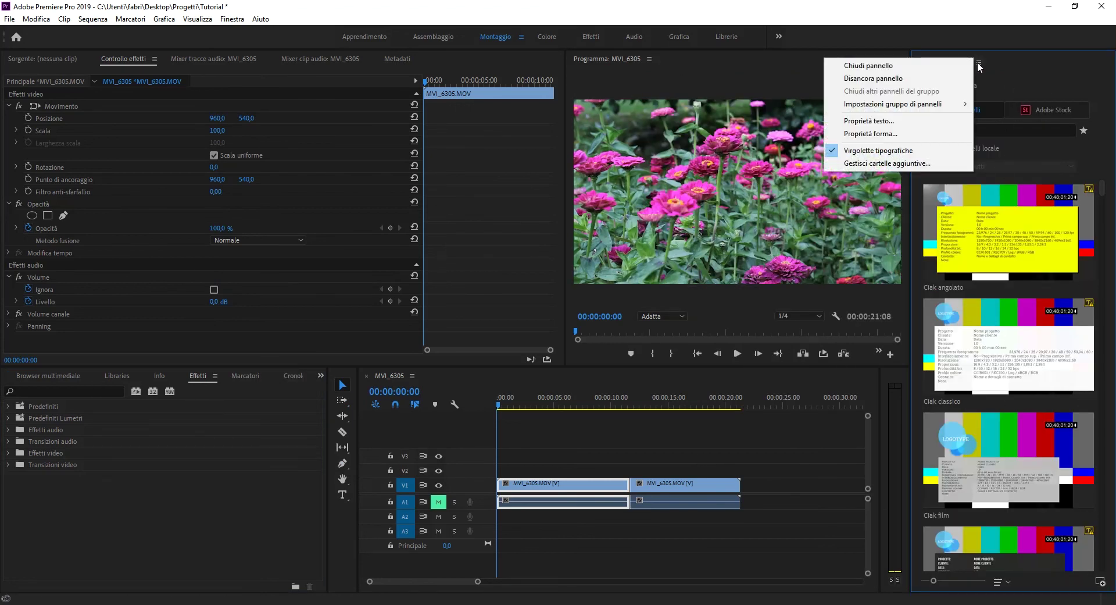
click(958, 66)
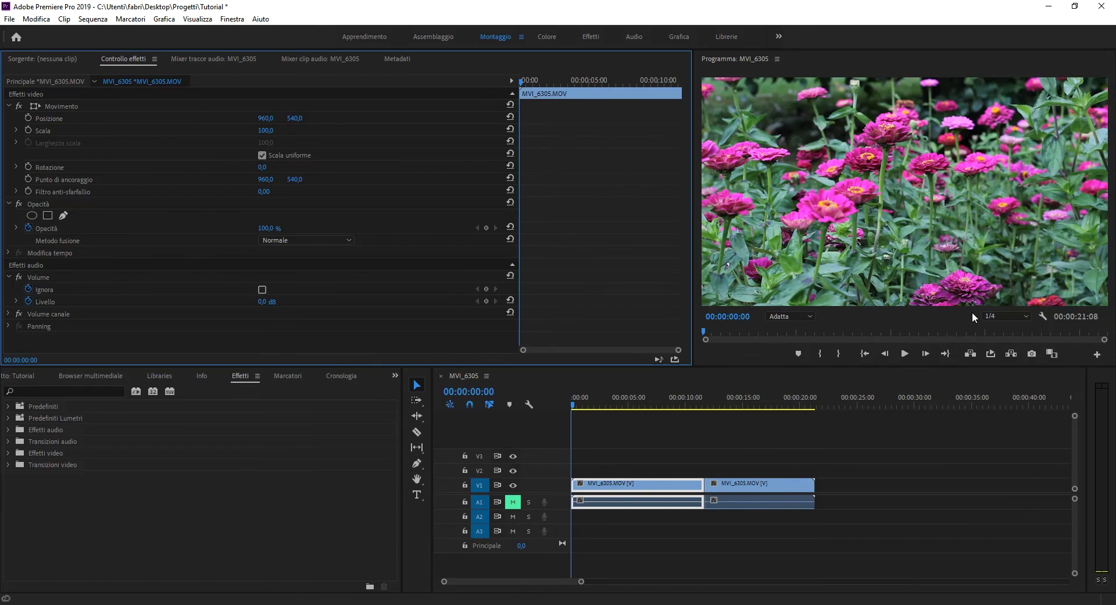
click(232, 18)
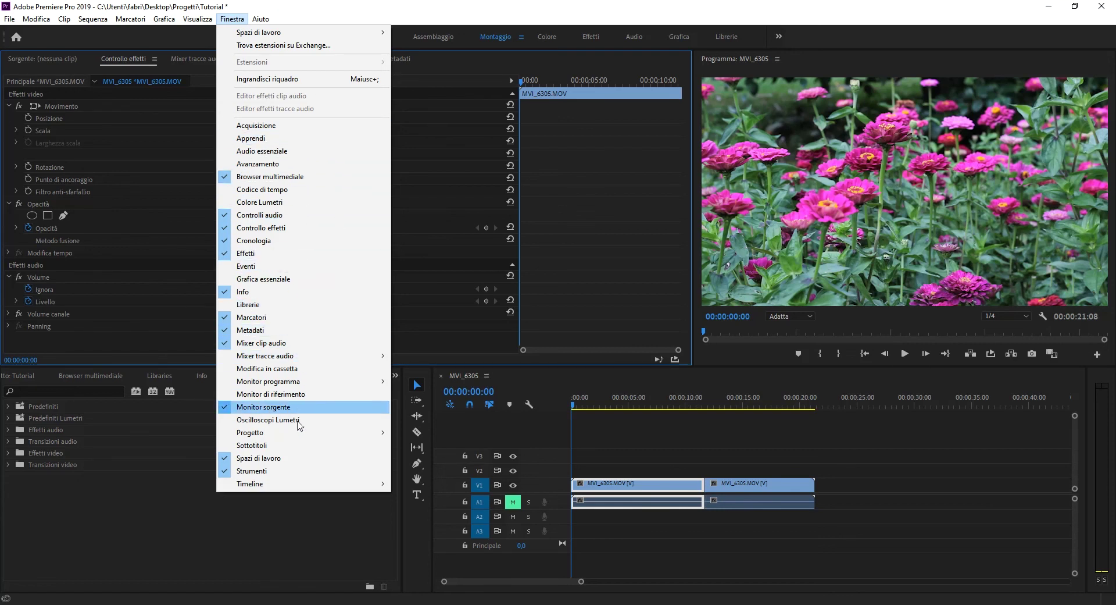
click(351, 6)
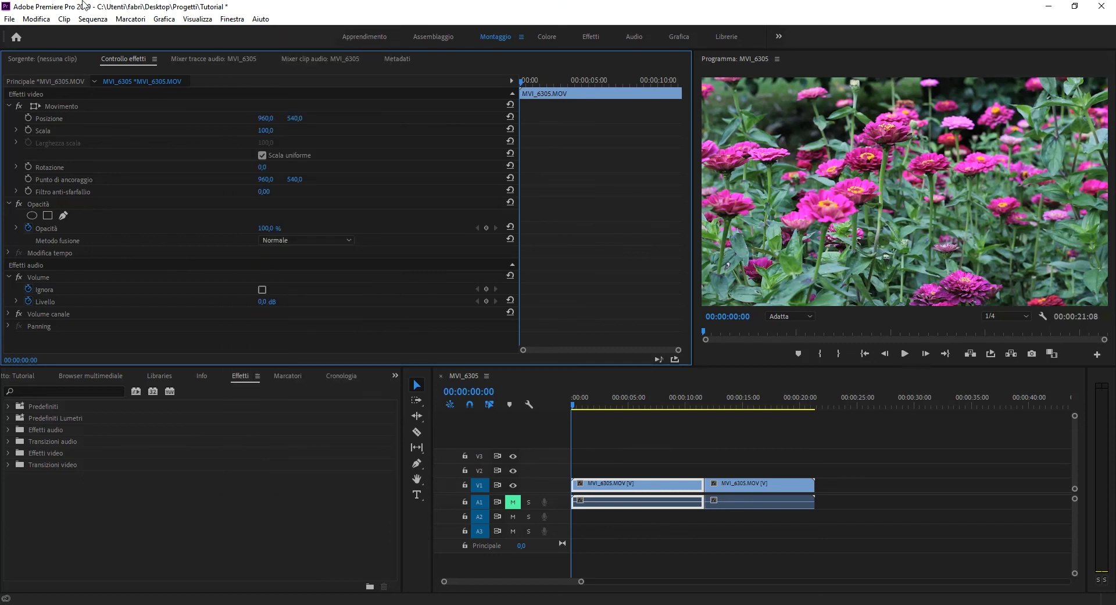
Step: Save the project with File > Salva, then Salva con nome keeping the name Tutorial
click(10, 19)
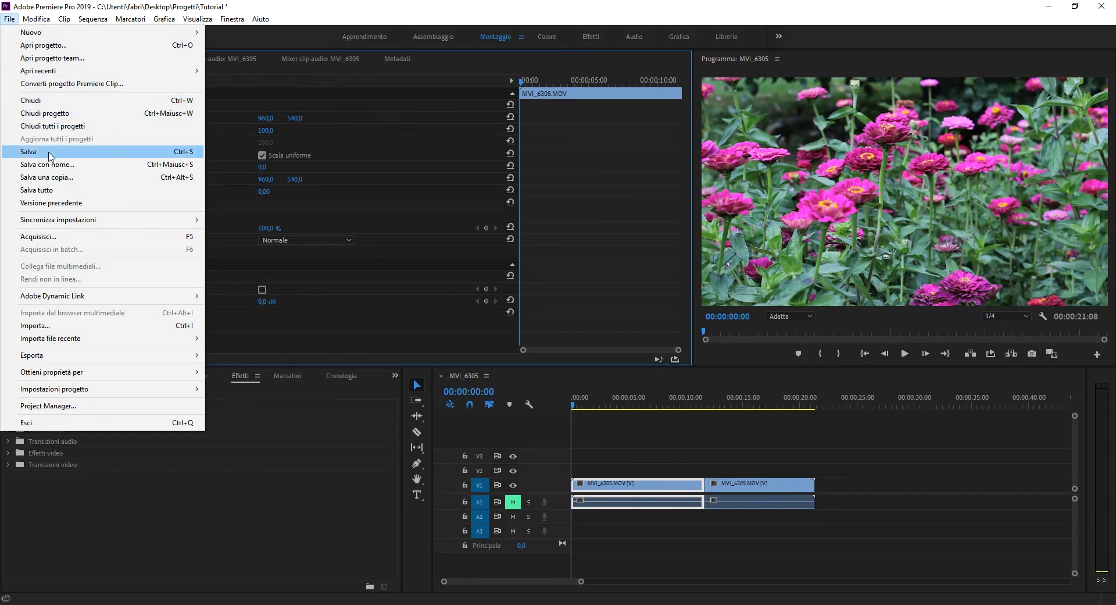
click(70, 153)
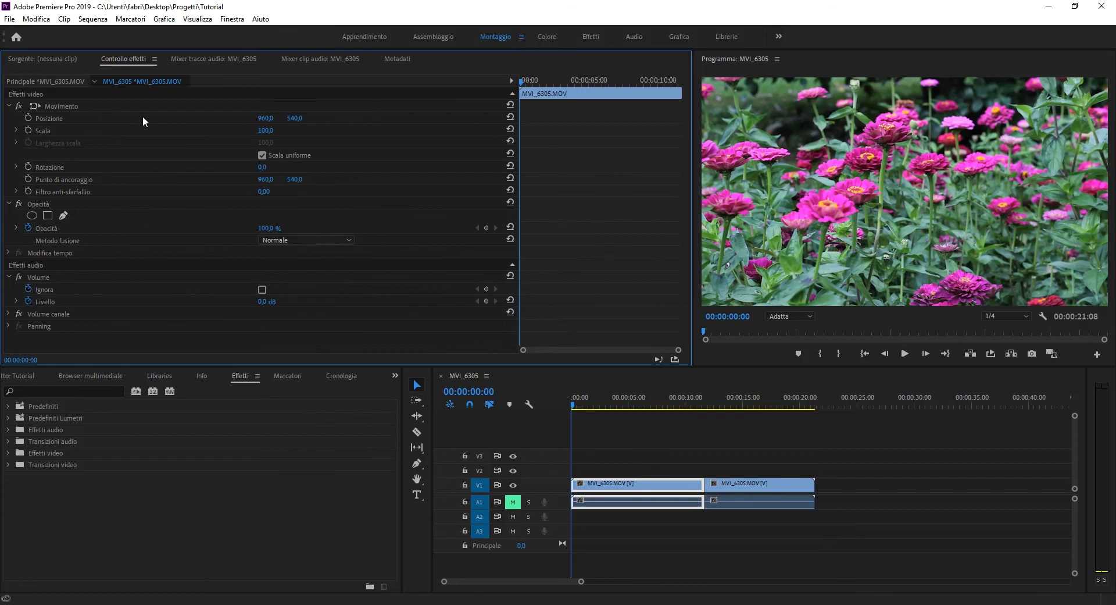
click(10, 20)
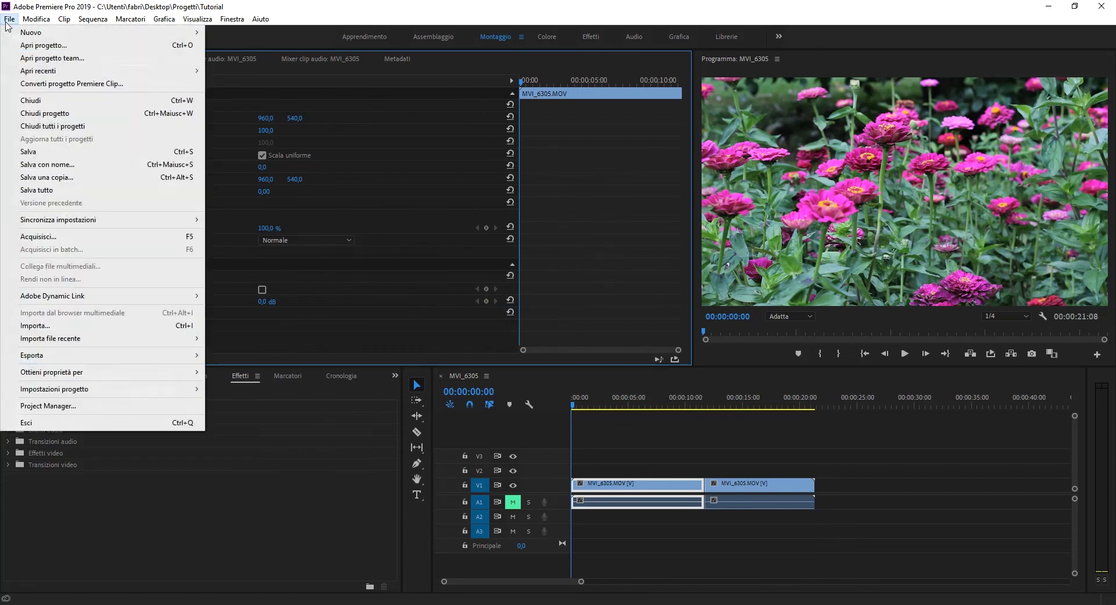
click(64, 166)
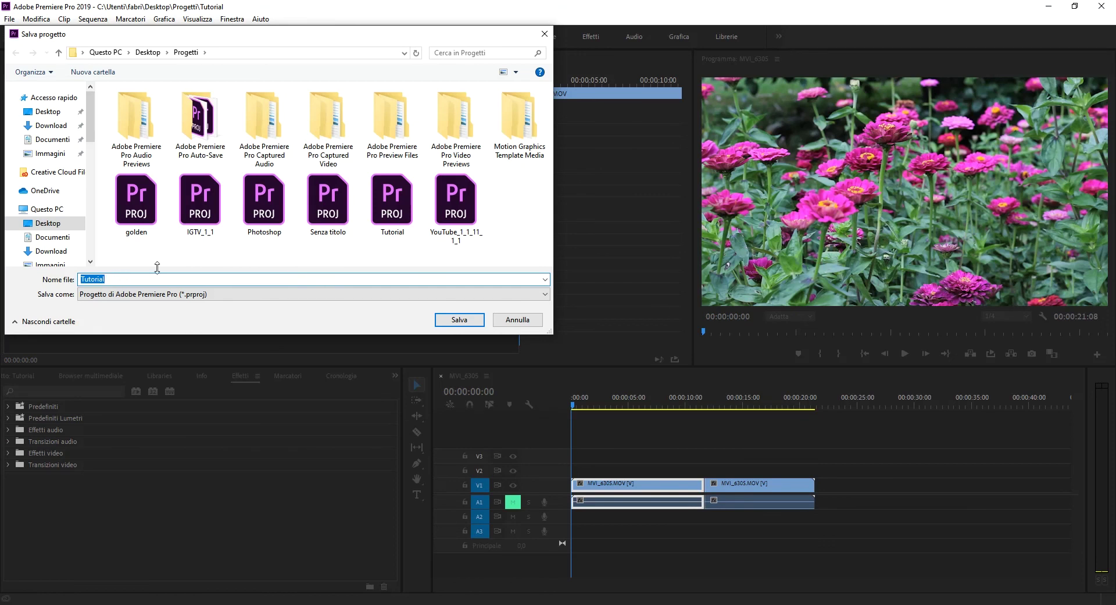
mouse_move(245, 235)
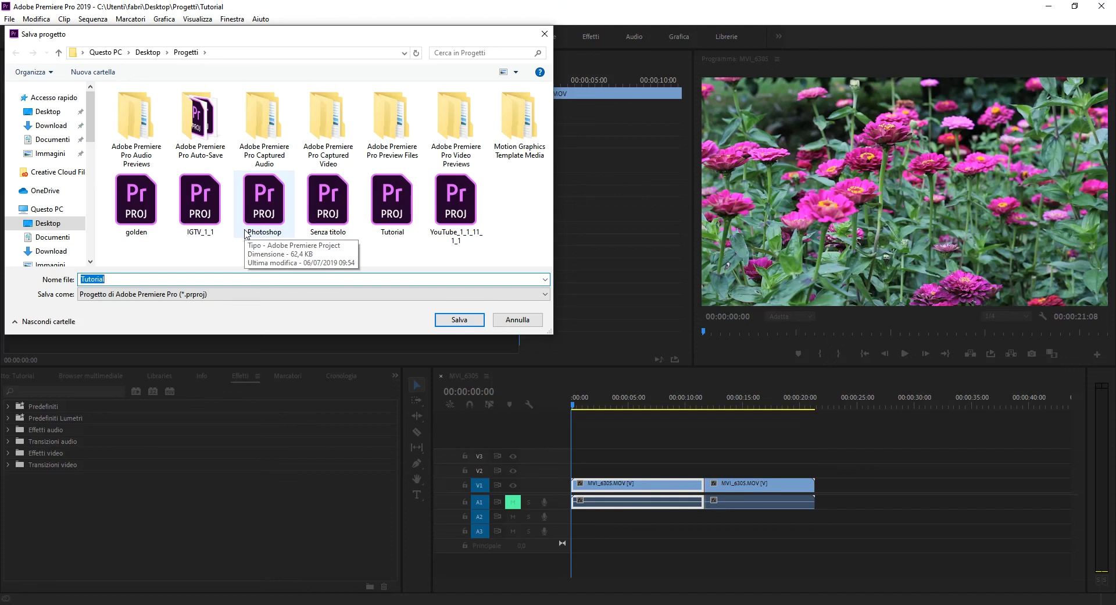
click(123, 283)
text(2)
key(BackSpace)
click(142, 263)
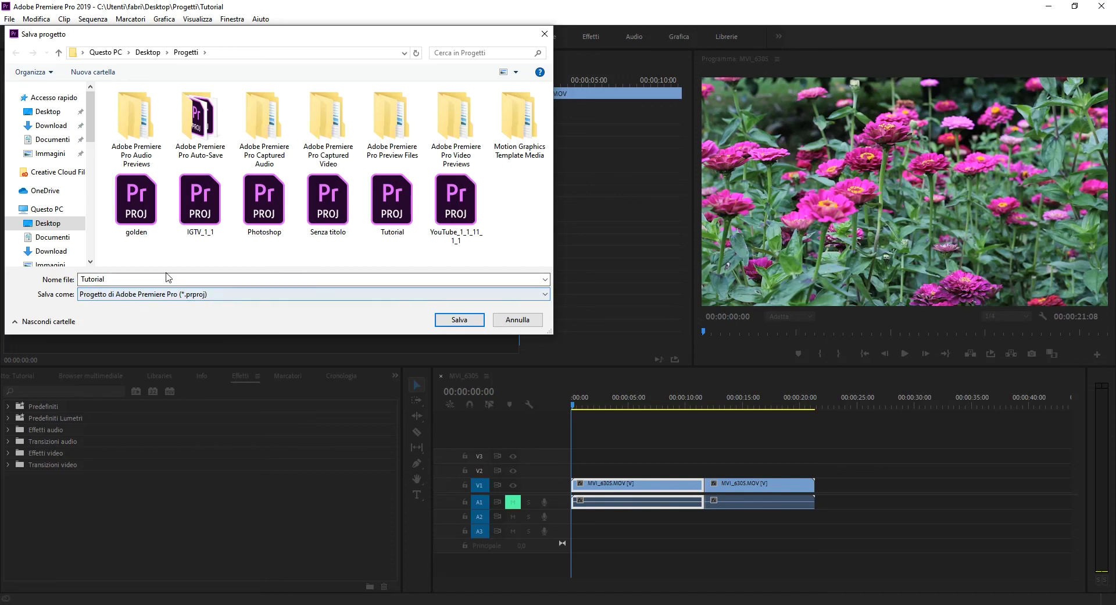
click(520, 320)
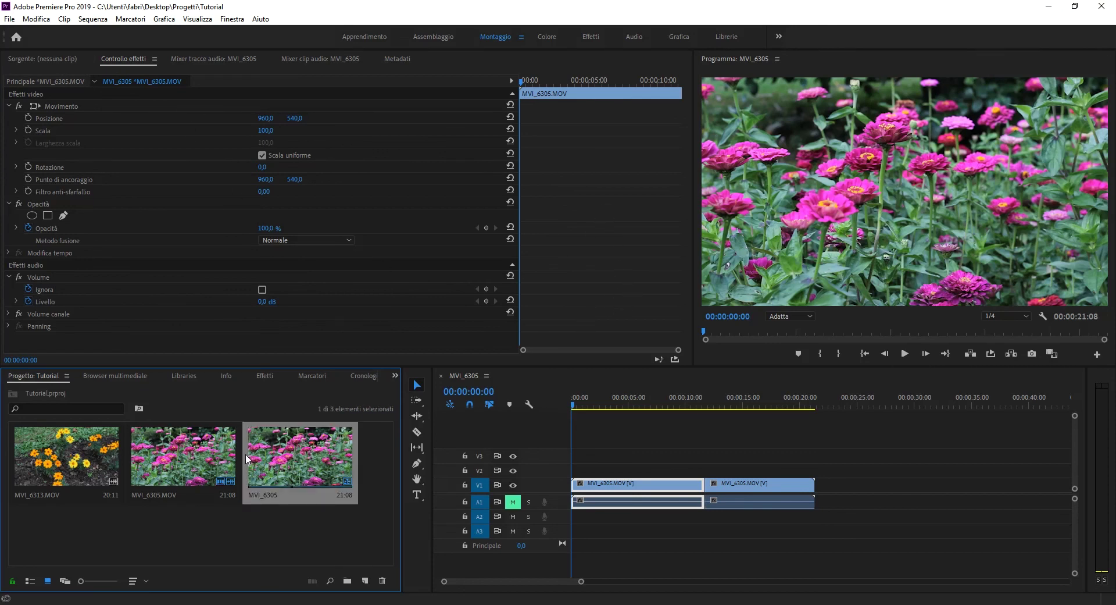
Step: Select the second MVI_6305.MOV piece and cue the playhead to 00:00:15:07
click(186, 454)
click(243, 523)
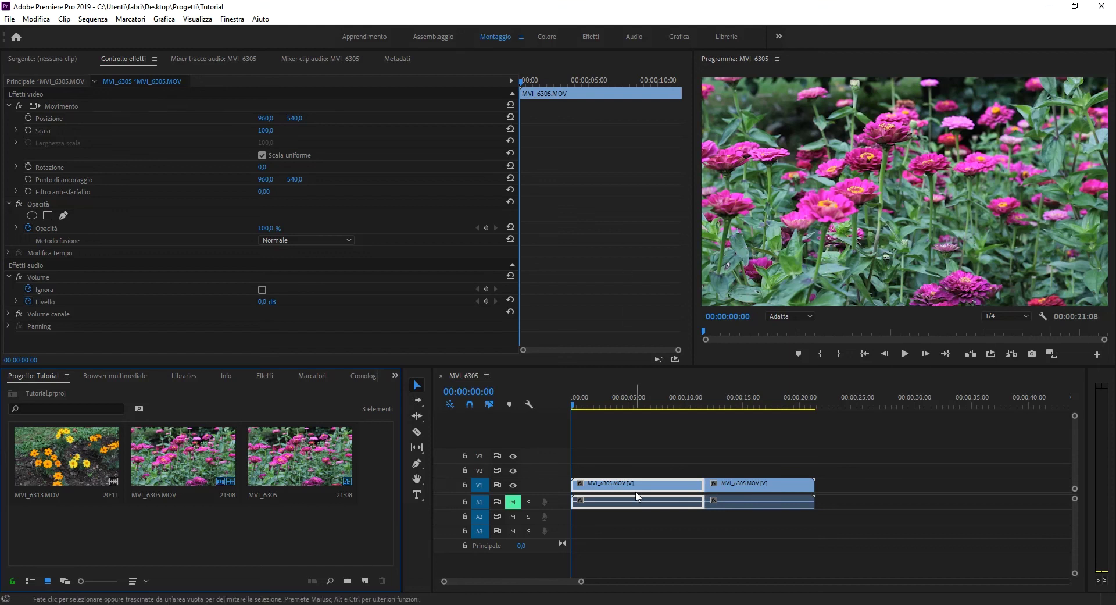
click(750, 484)
click(746, 403)
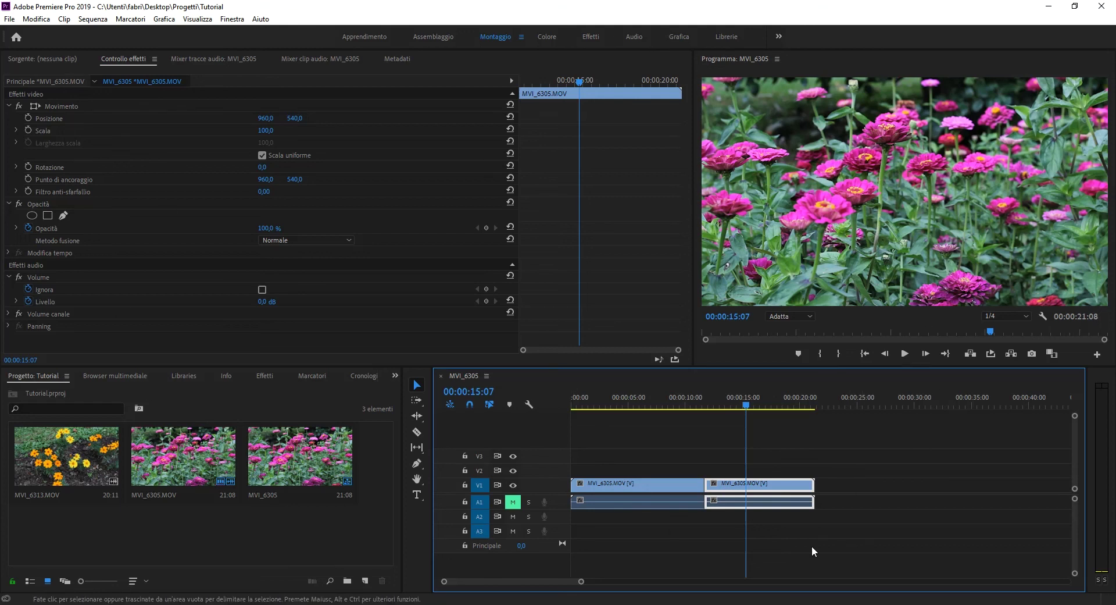
click(303, 537)
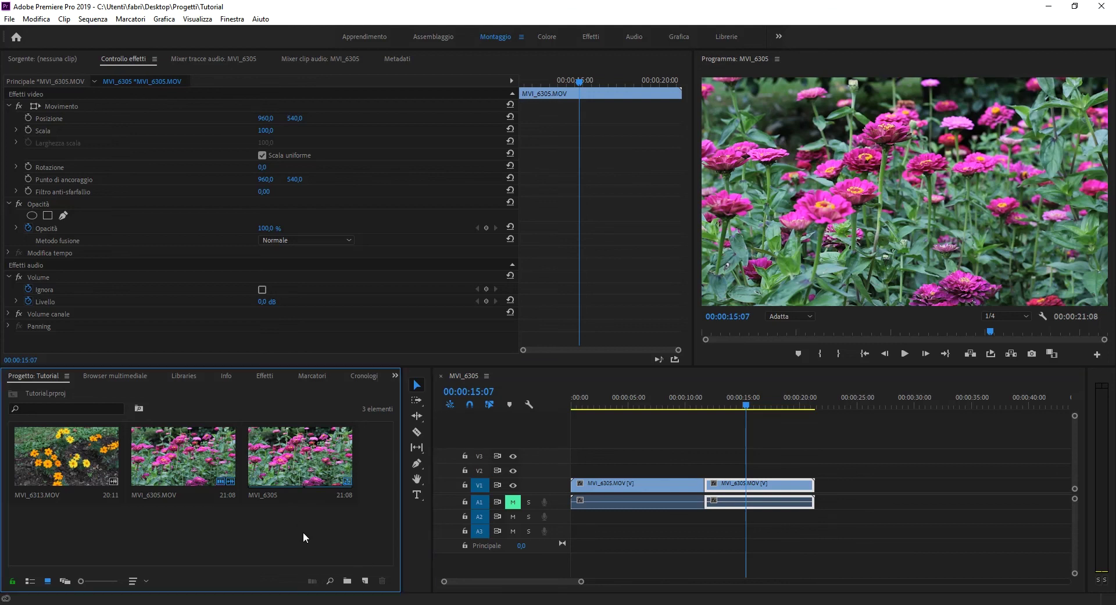